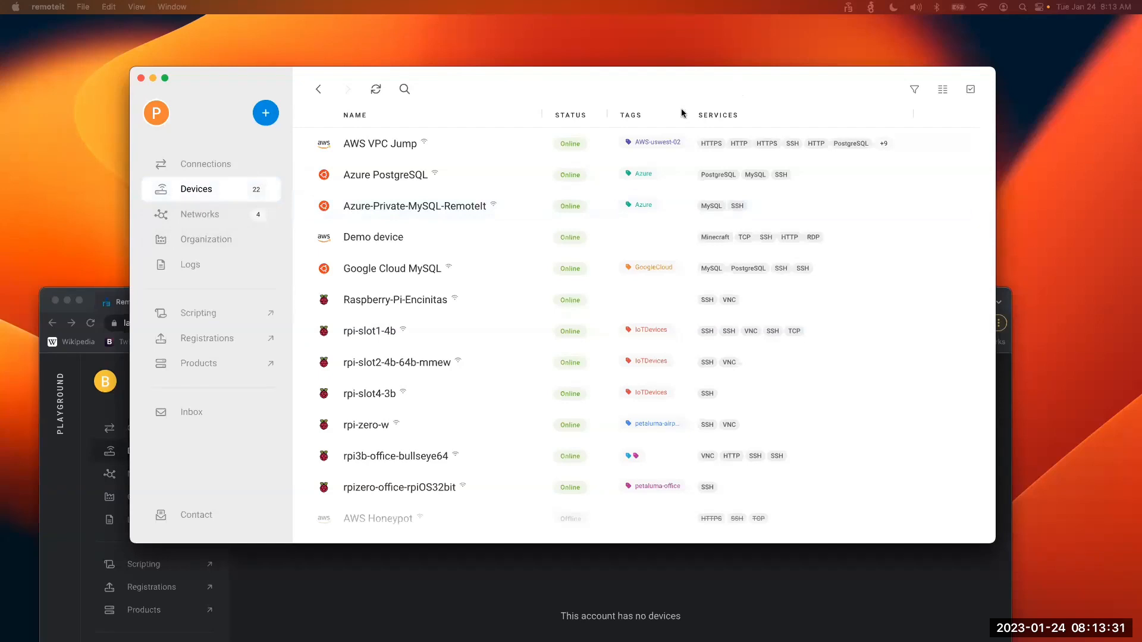
pyautogui.click(159, 125)
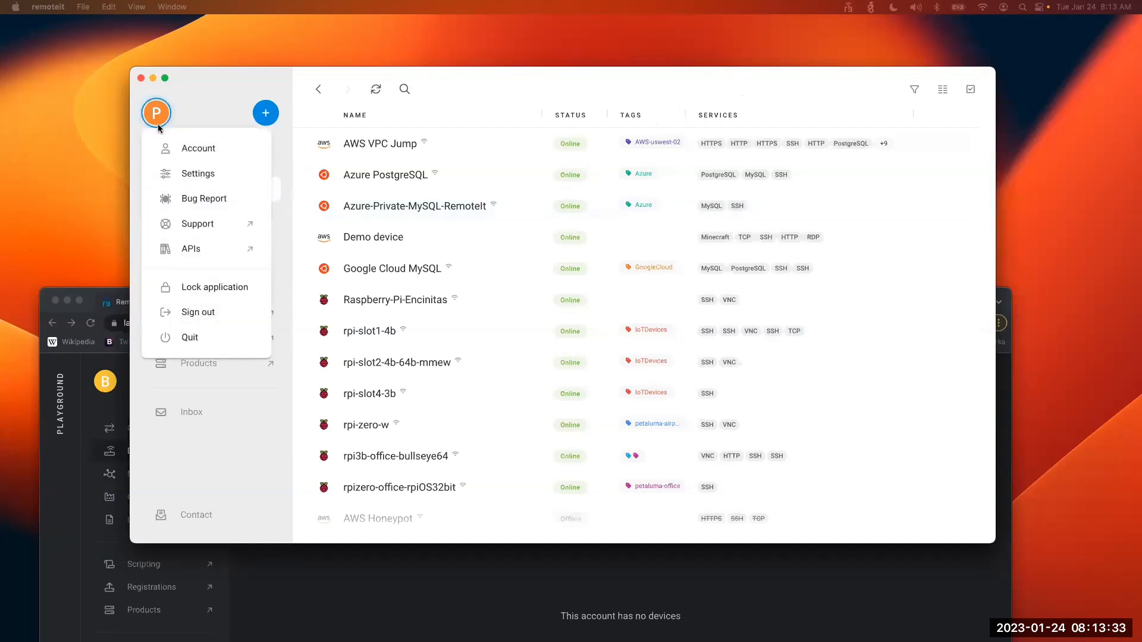
pyautogui.click(160, 117)
pyautogui.click(161, 117)
pyautogui.click(215, 93)
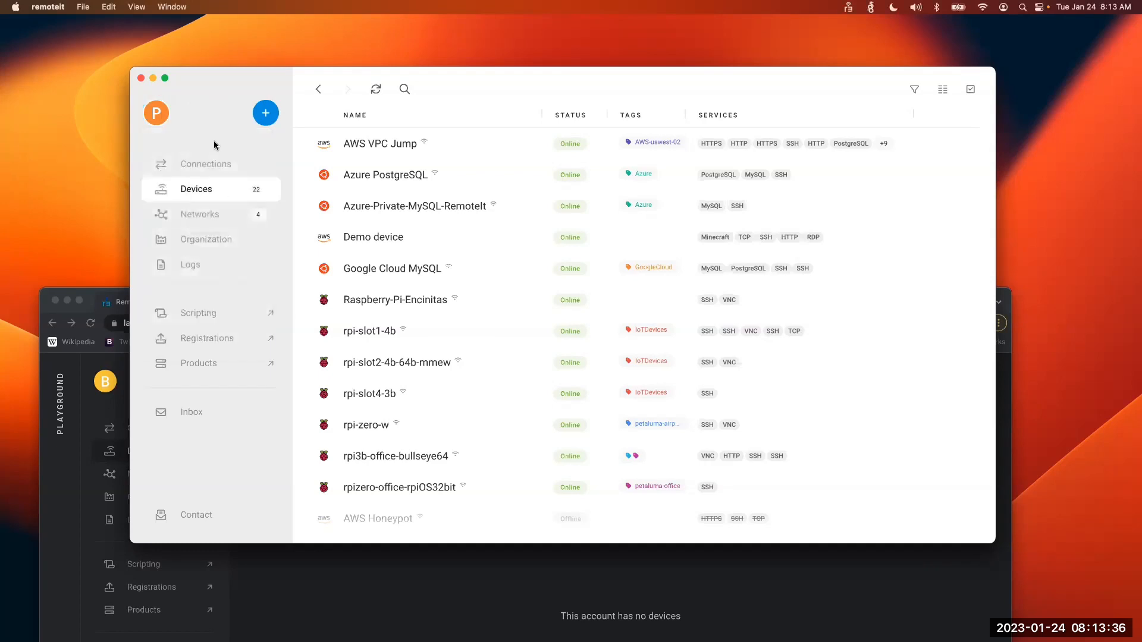
# Open the playground organization, view its settings, and review the Manager system role's permissions
pyautogui.click(206, 245)
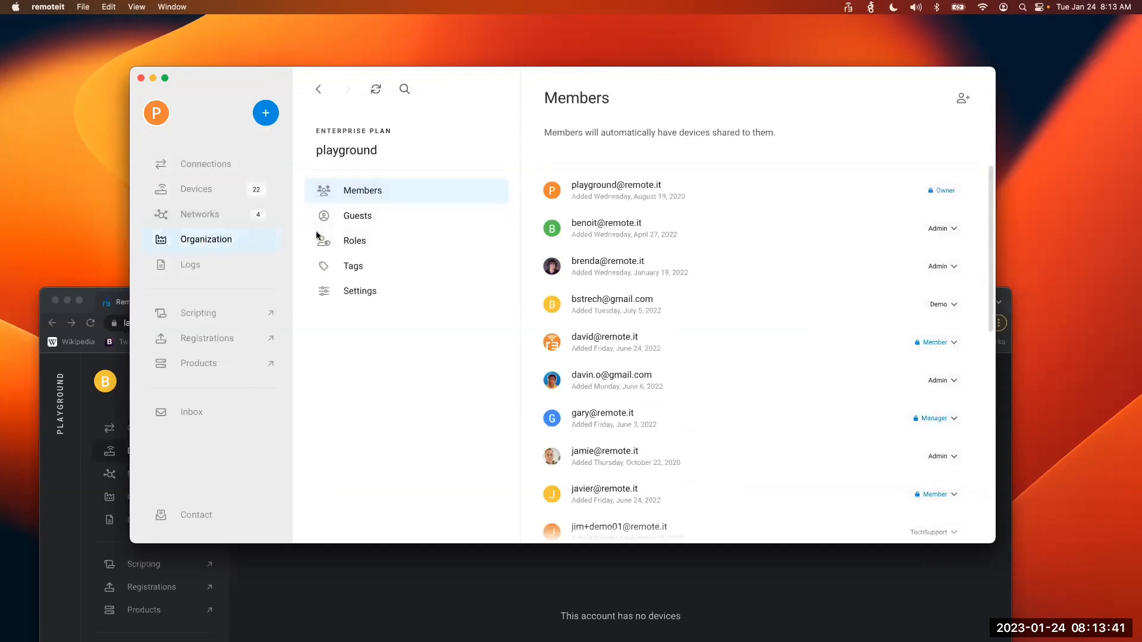
pyautogui.click(371, 300)
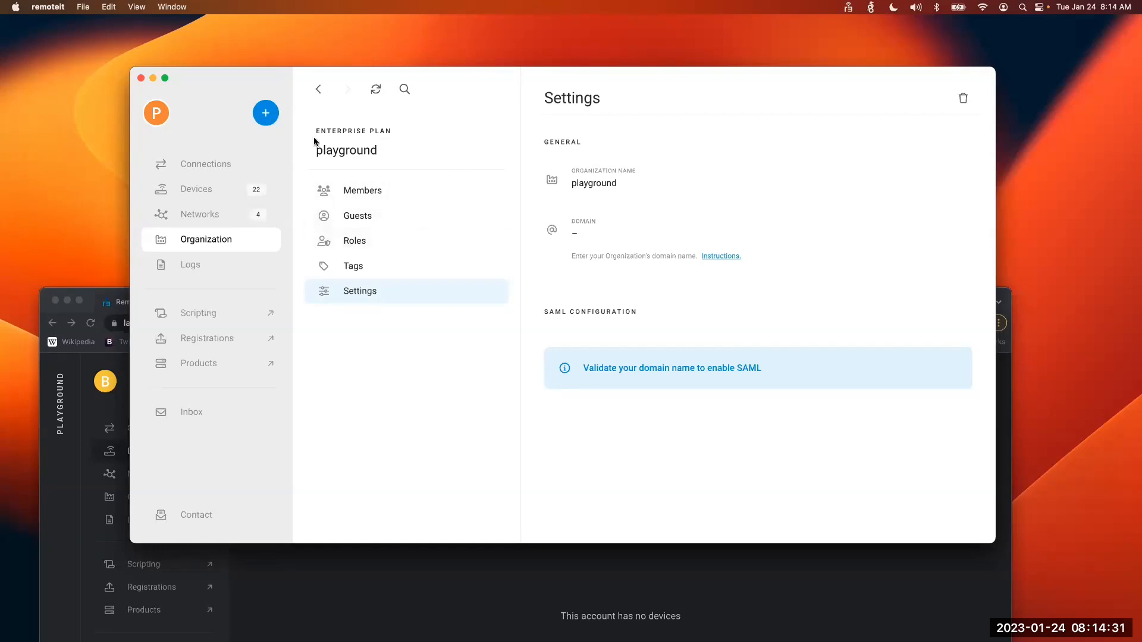
pyautogui.click(359, 242)
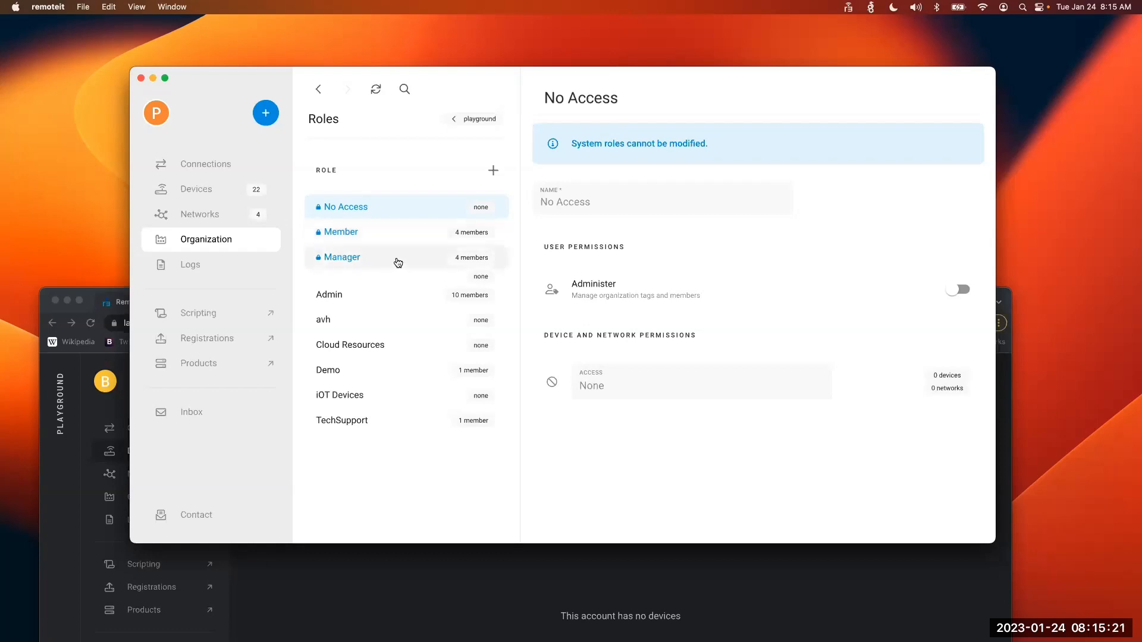
pyautogui.click(398, 263)
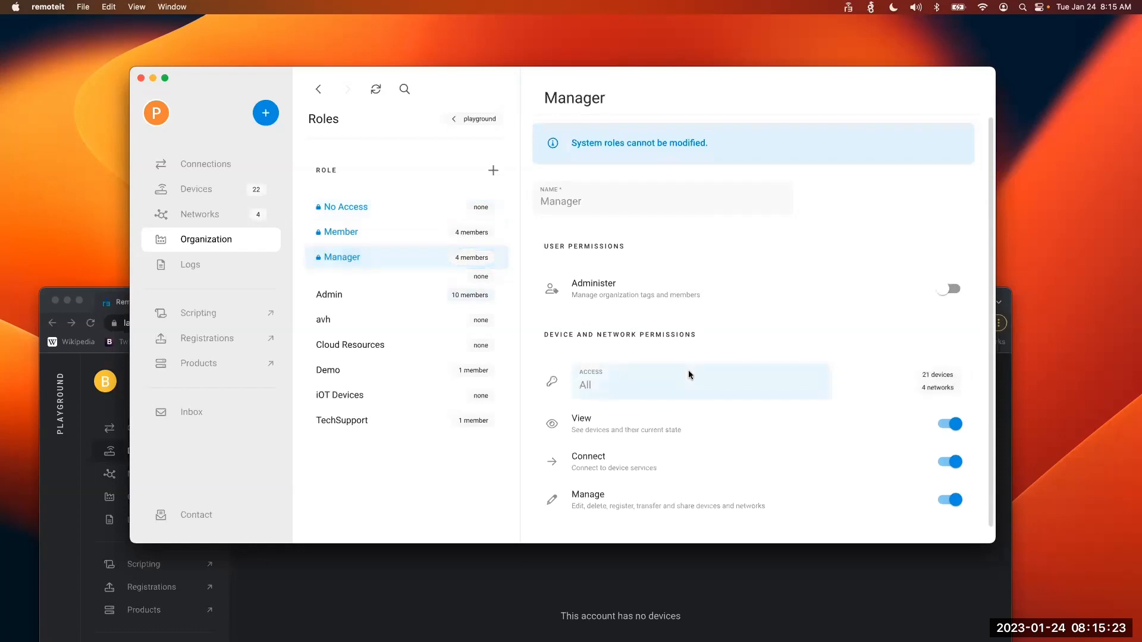
pyautogui.scroll(-1, 688, 374)
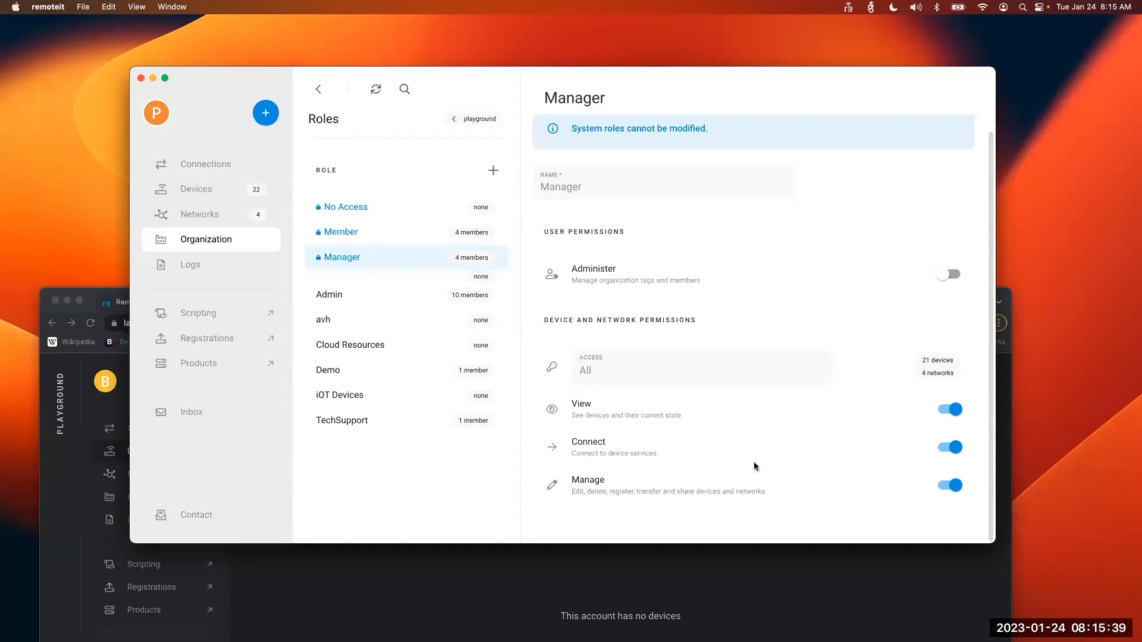
pyautogui.scroll(1, 730, 454)
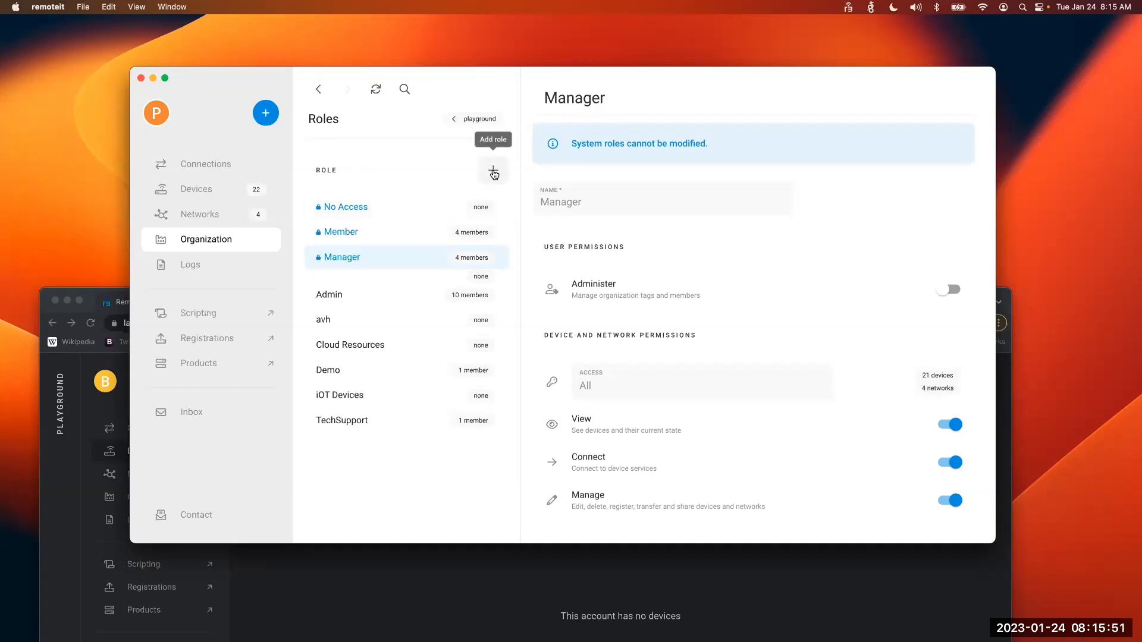
# Start a new organization role with device and network access set to Tagged, using the demo tag
pyautogui.click(493, 173)
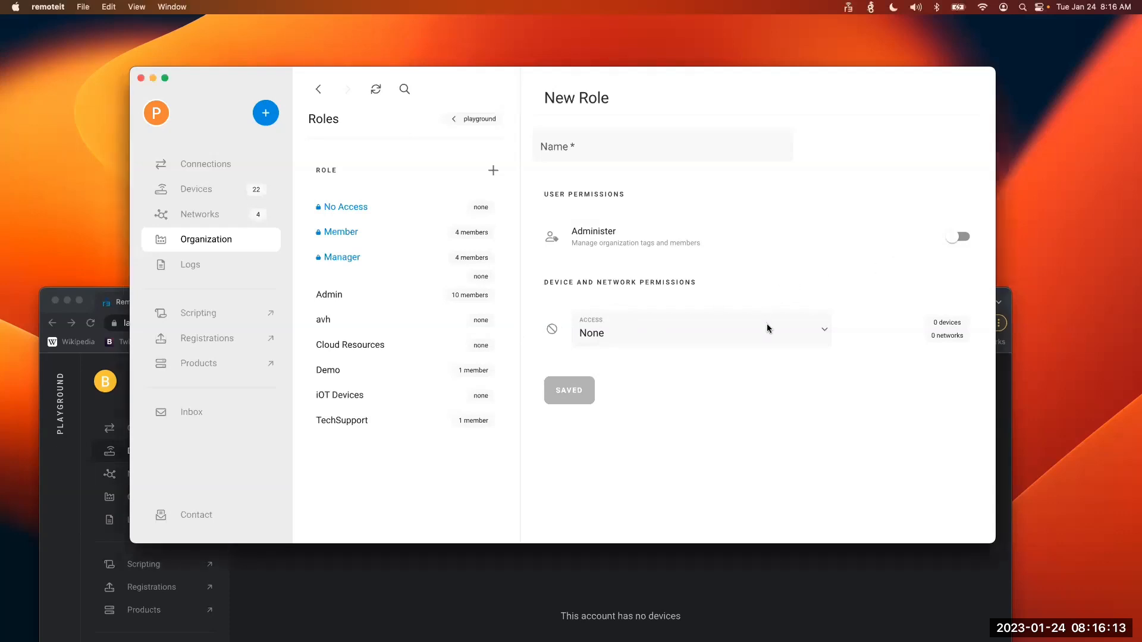
pyautogui.click(825, 330)
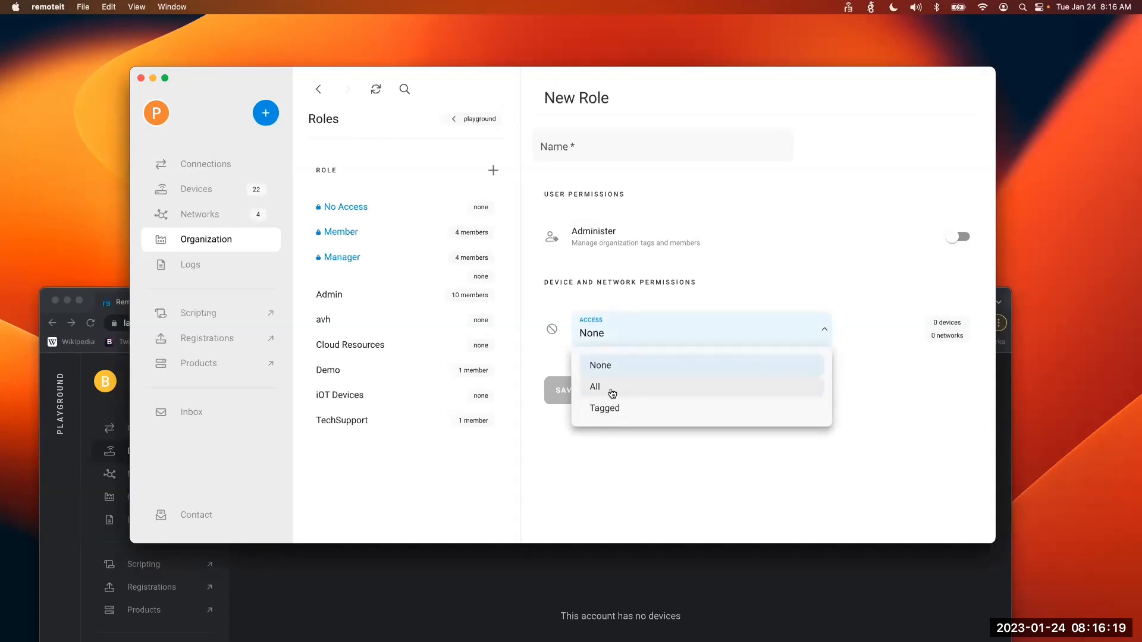
pyautogui.click(610, 409)
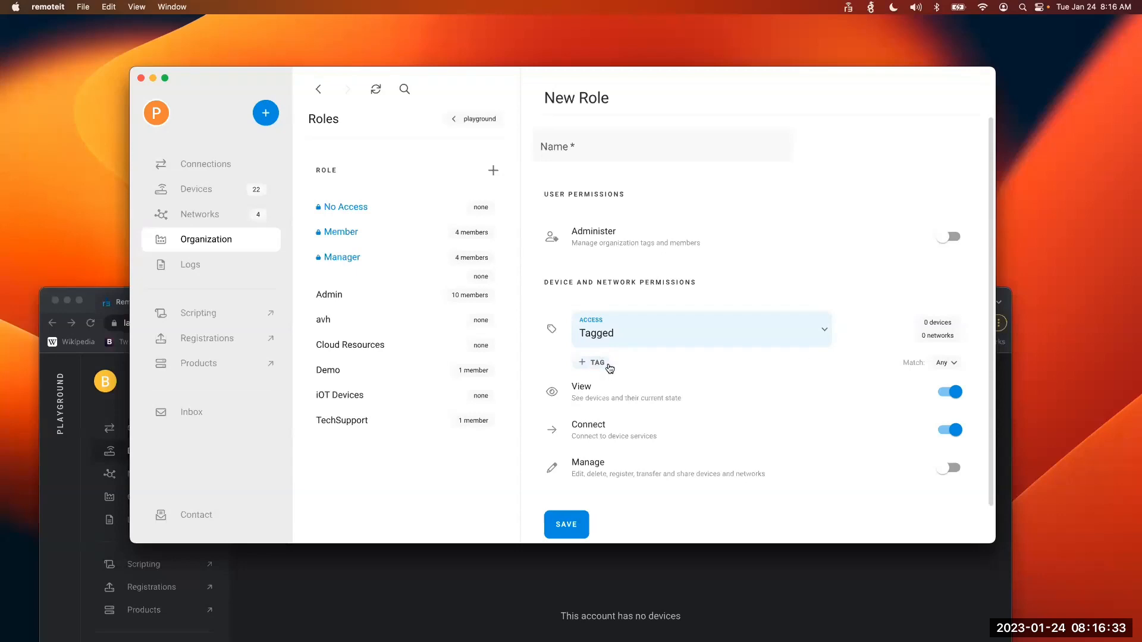
pyautogui.click(948, 364)
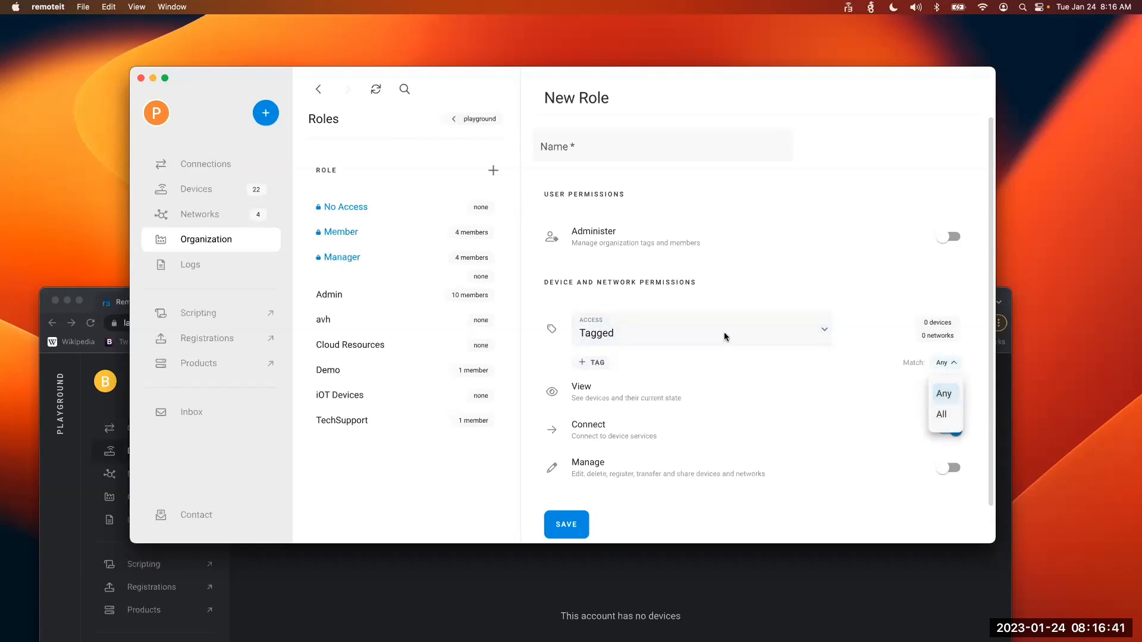
pyautogui.click(708, 363)
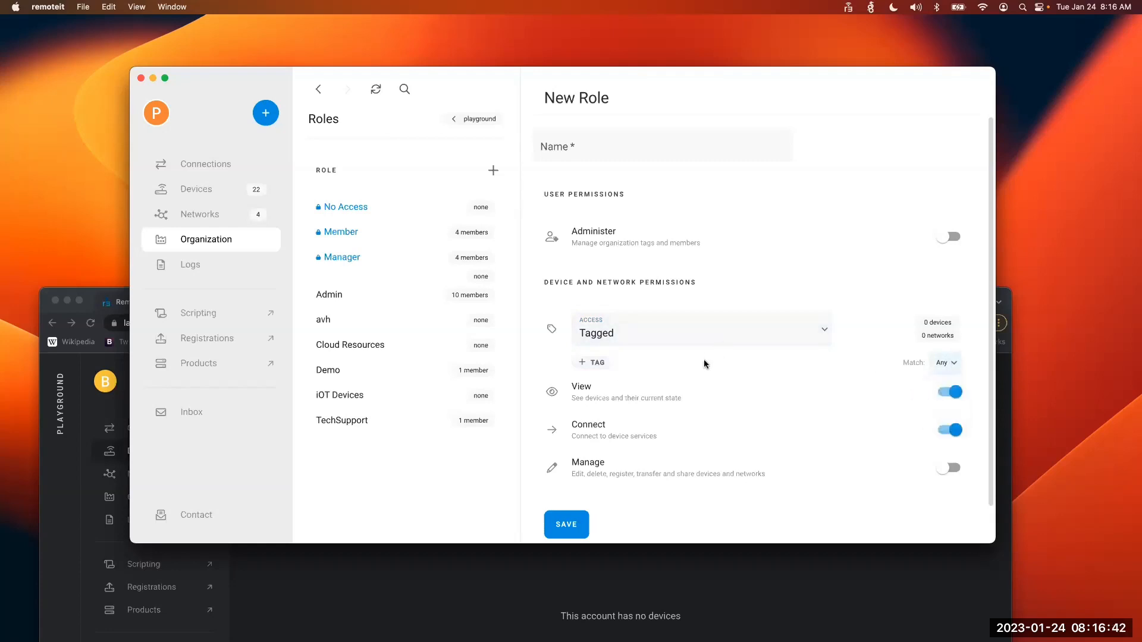
pyautogui.click(594, 363)
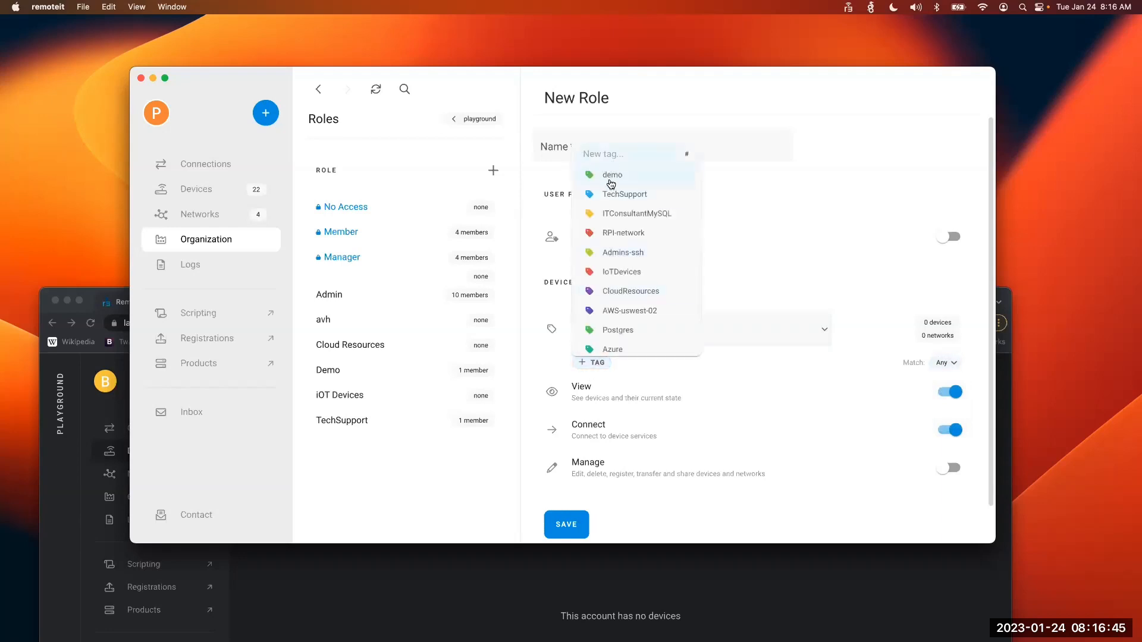
pyautogui.click(610, 175)
# Name the new role Webinar and save it
pyautogui.click(606, 152)
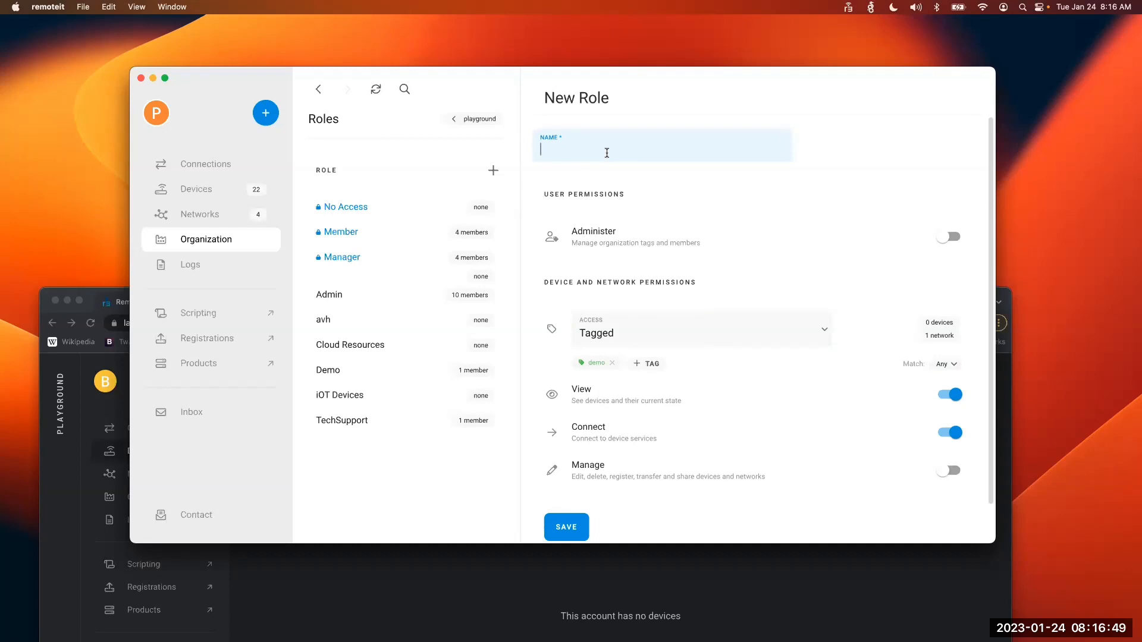
pyautogui.write('Webinar')
pyautogui.click(785, 271)
pyautogui.click(568, 527)
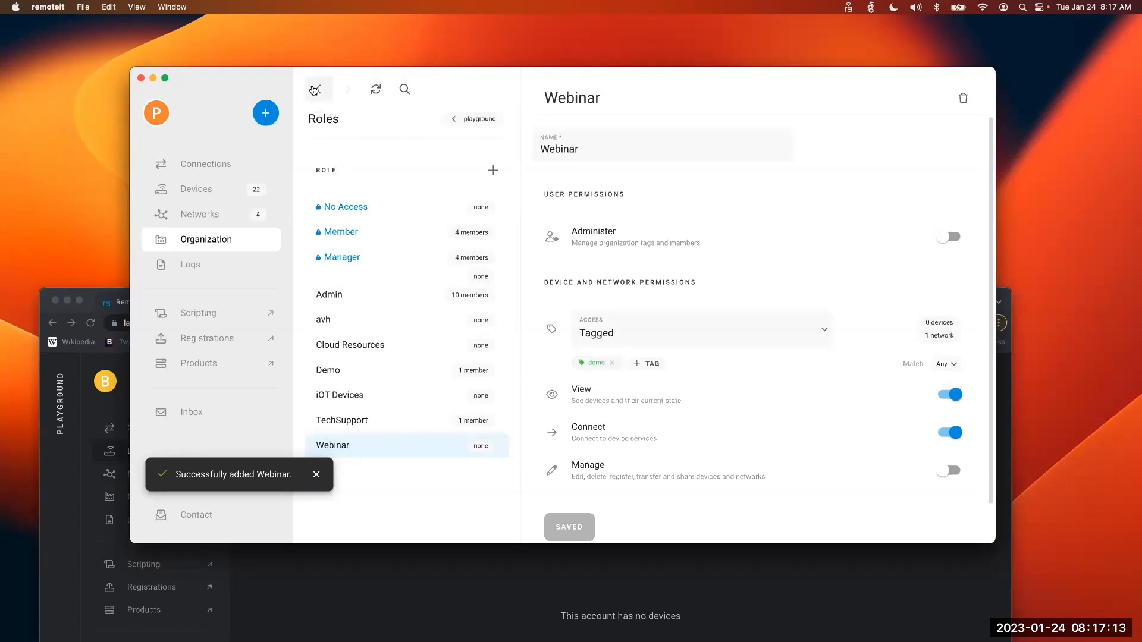
# Open the organization's member list and look at the form for adding members and the role choices
pyautogui.click(237, 247)
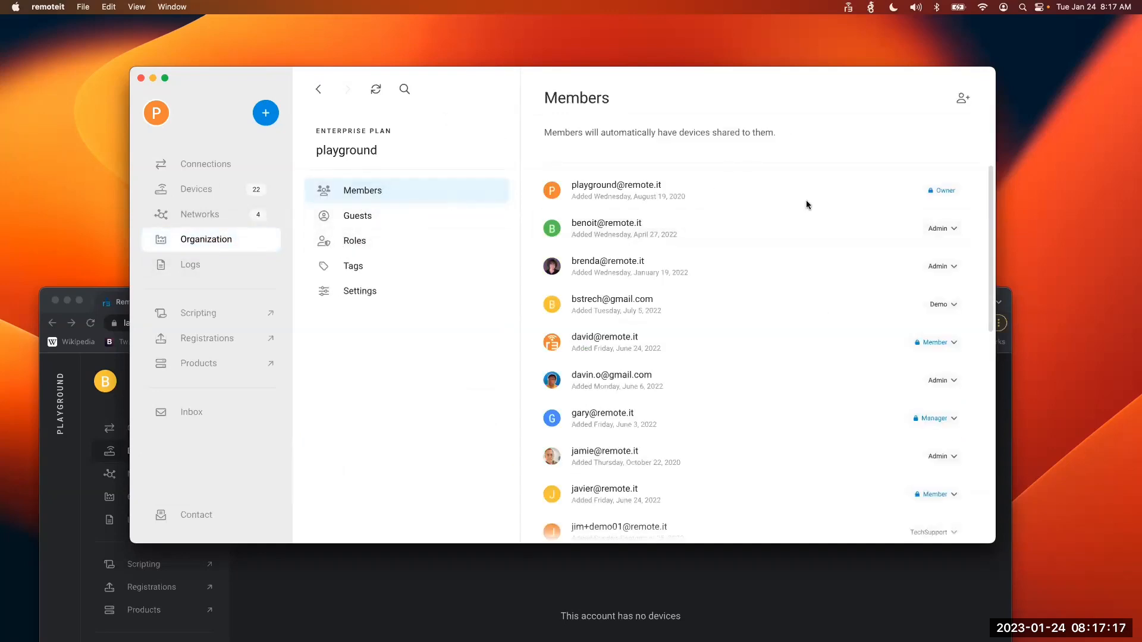
pyautogui.click(964, 100)
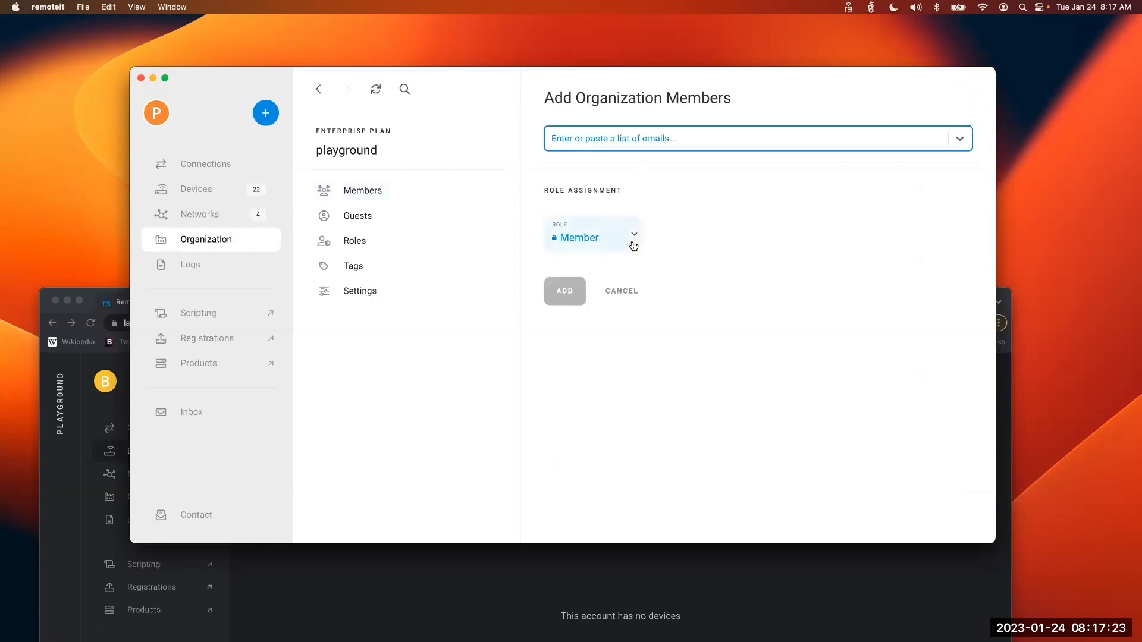
pyautogui.click(620, 290)
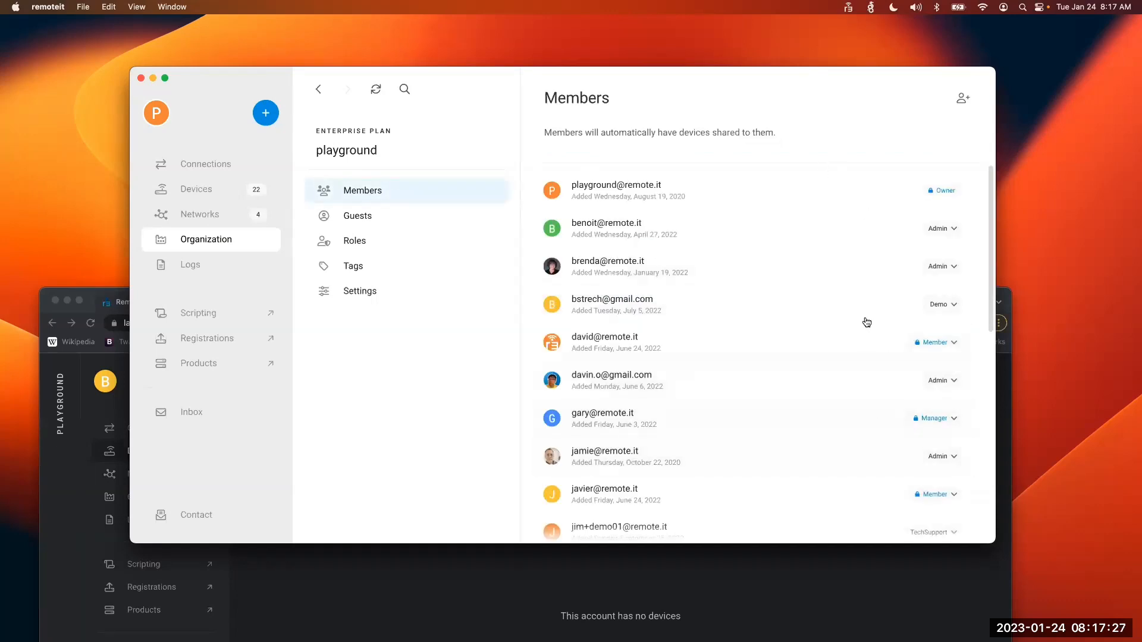
pyautogui.click(946, 232)
pyautogui.click(765, 291)
# Assign the Webinar role to the organization member who has the Demo role
pyautogui.scroll(-5, 743, 392)
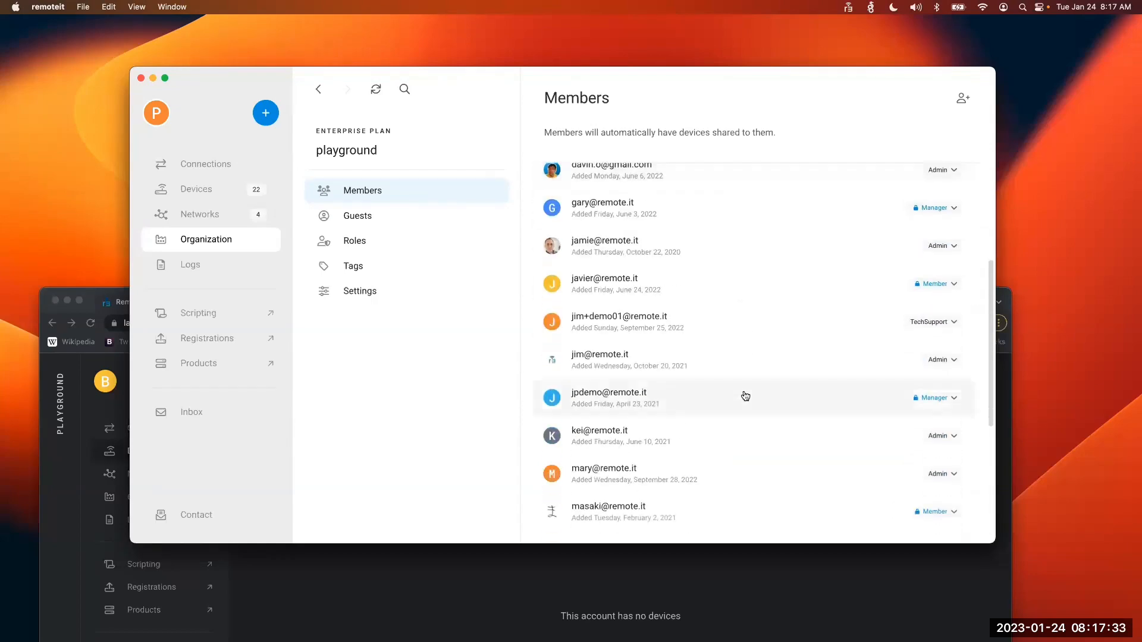
pyautogui.scroll(-6, 745, 396)
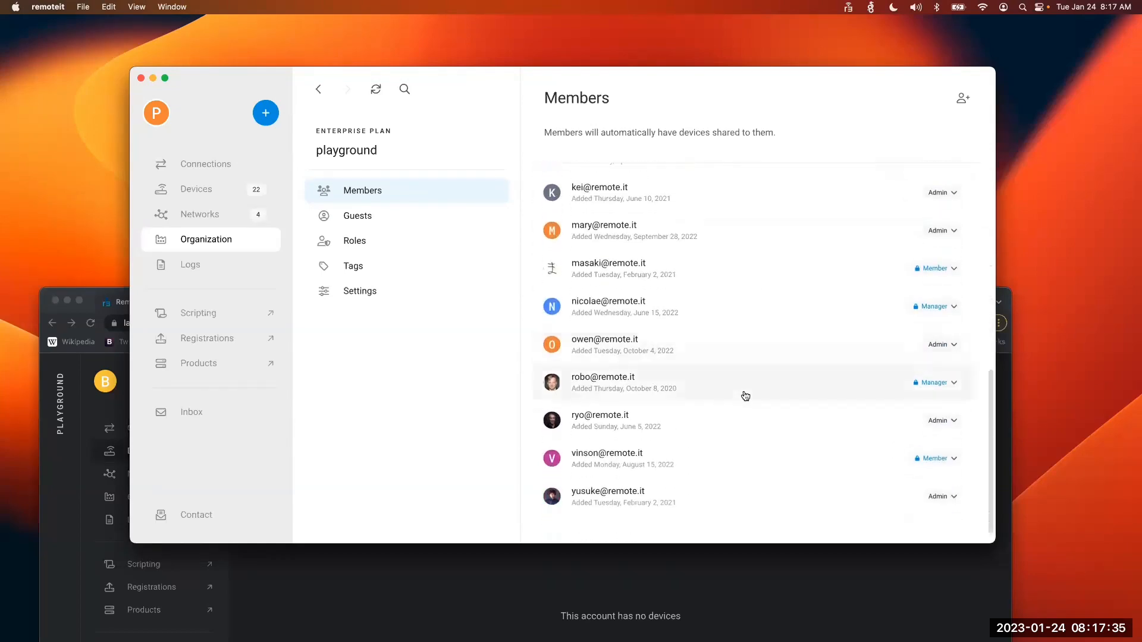
pyautogui.scroll(10, 745, 396)
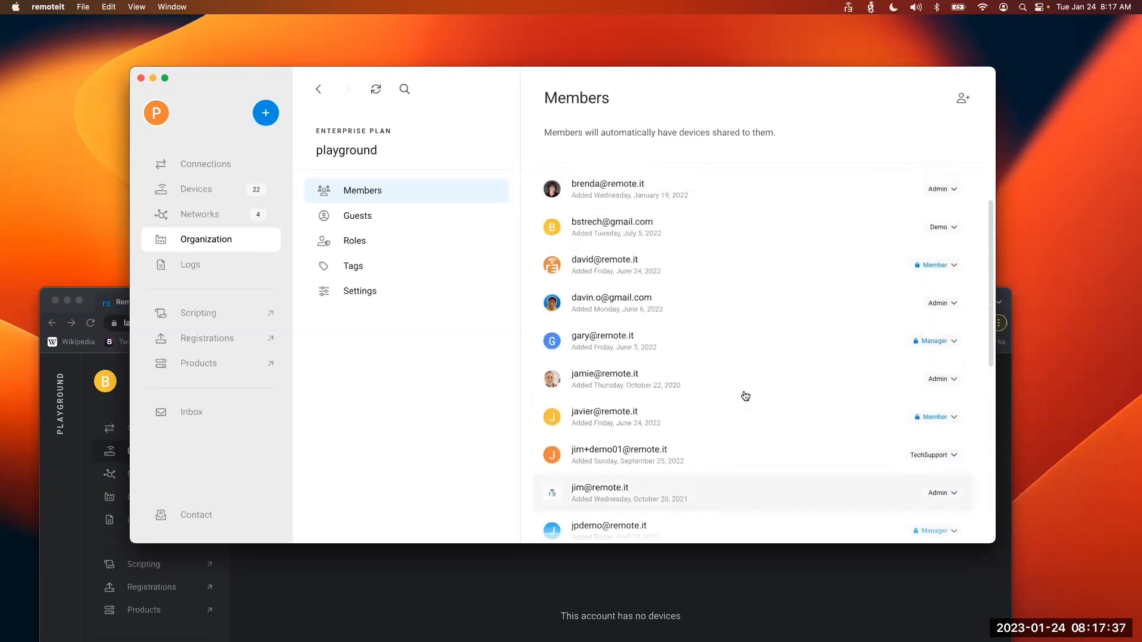
pyautogui.scroll(2, 743, 392)
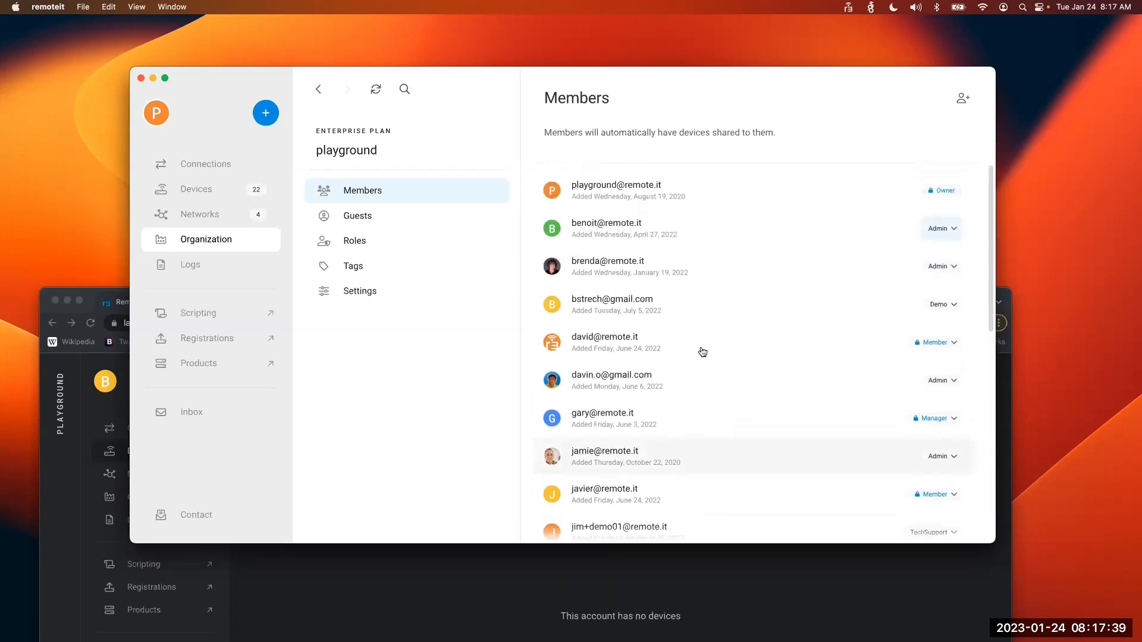
pyautogui.click(943, 302)
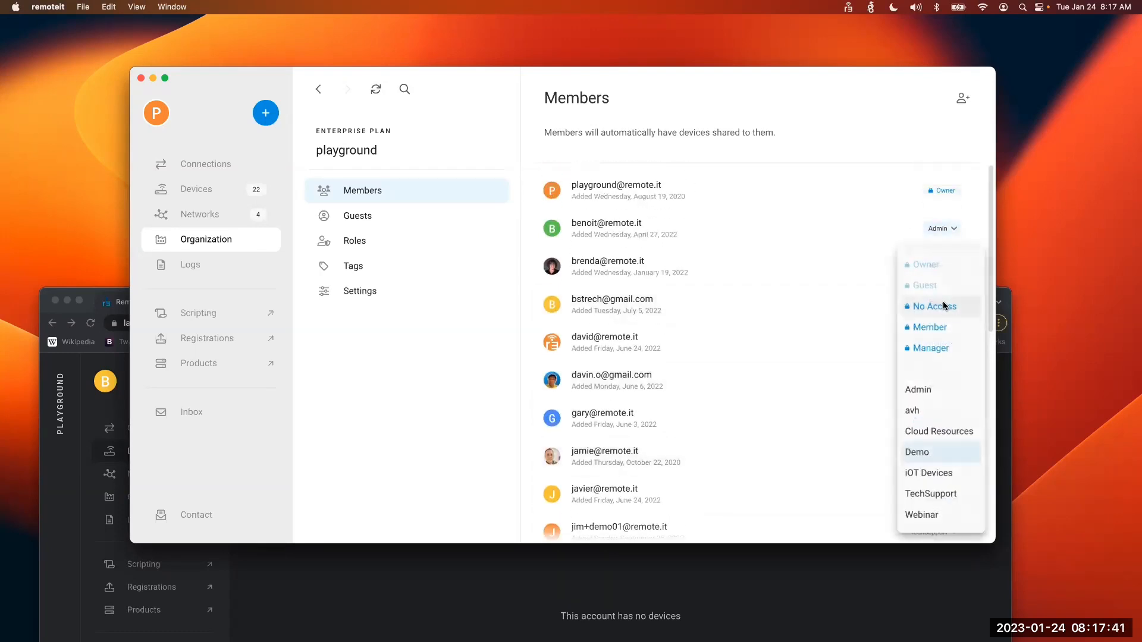
pyautogui.click(929, 518)
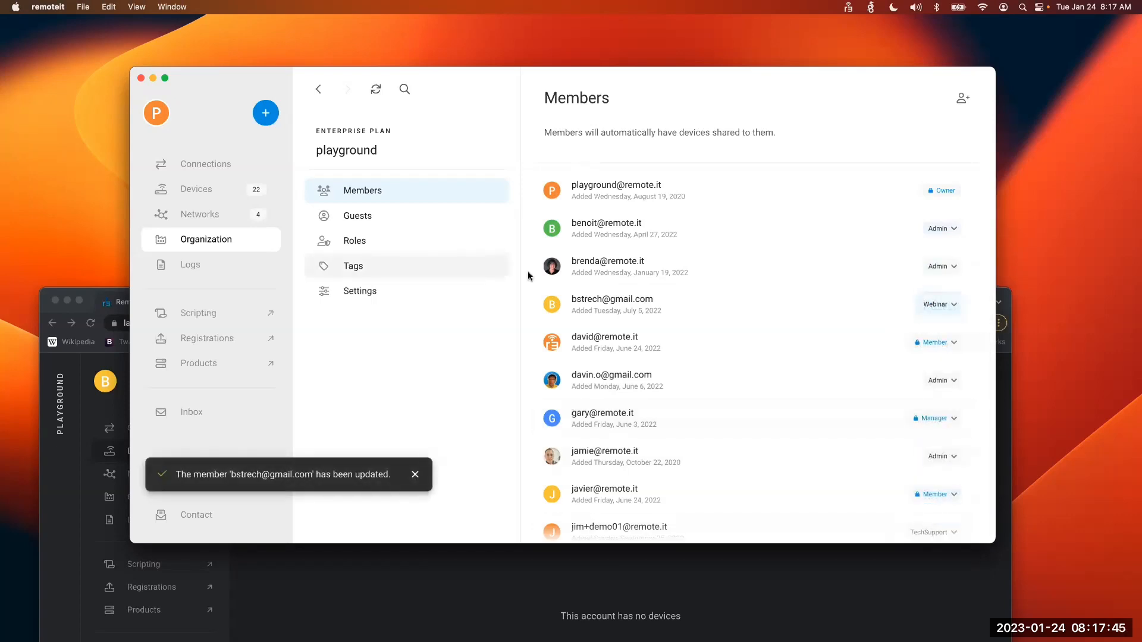
# Open the Webinar role among the organization's roles and review its tagged access and permissions
pyautogui.click(393, 243)
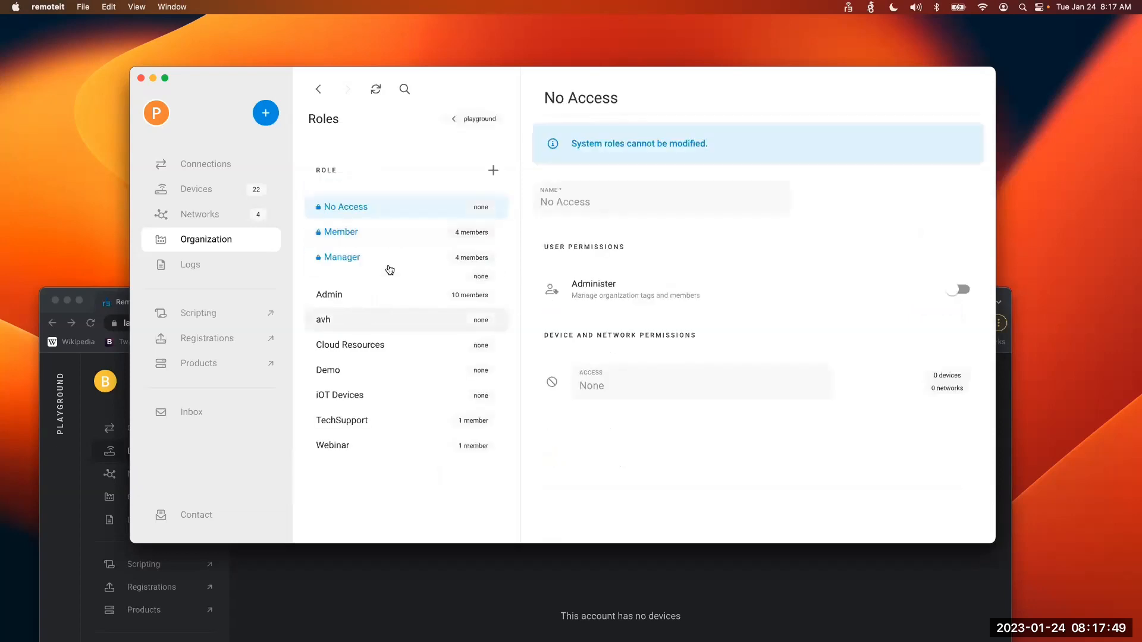
pyautogui.click(360, 445)
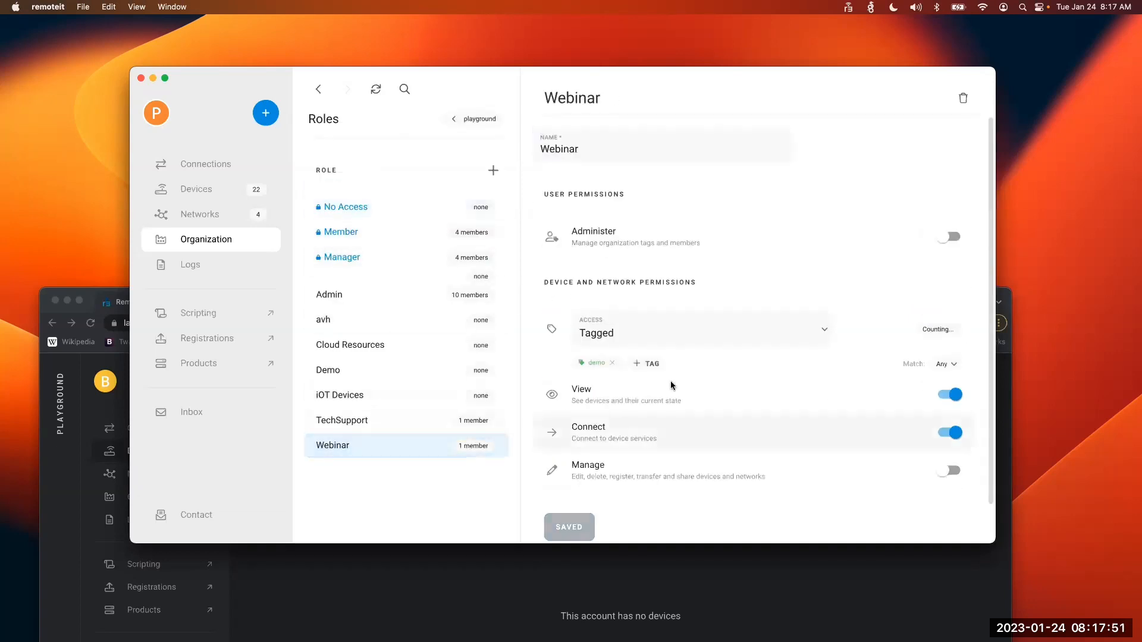
pyautogui.scroll(-1, 672, 383)
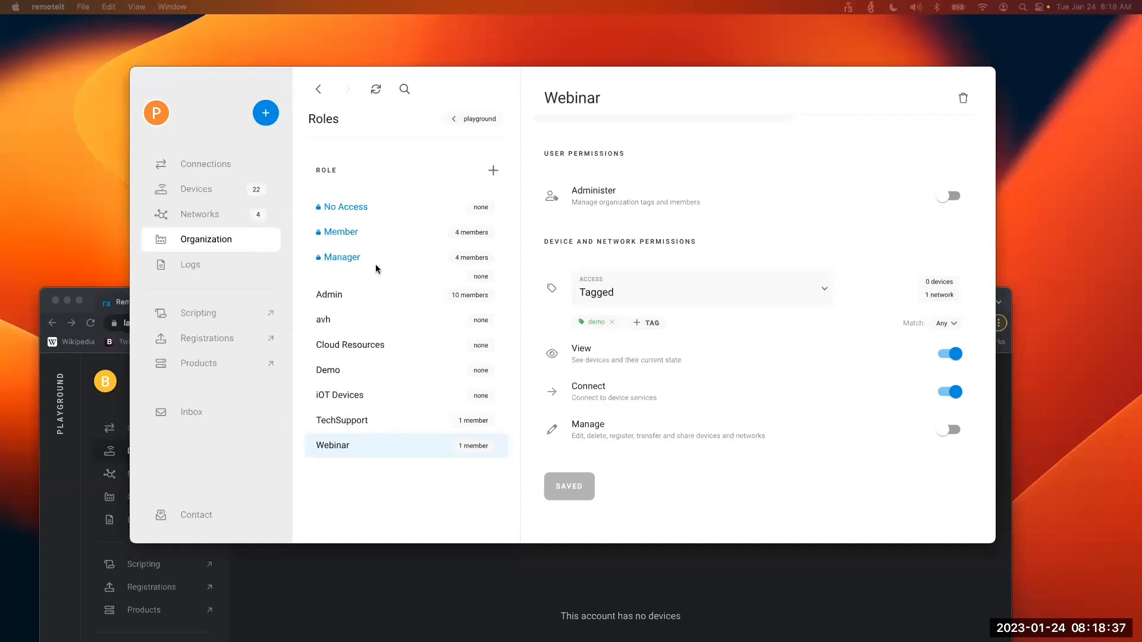
# Switch to the Remote.It web portal in Chrome, bring its window into full view, and refresh the member account's device list
pyautogui.click(317, 602)
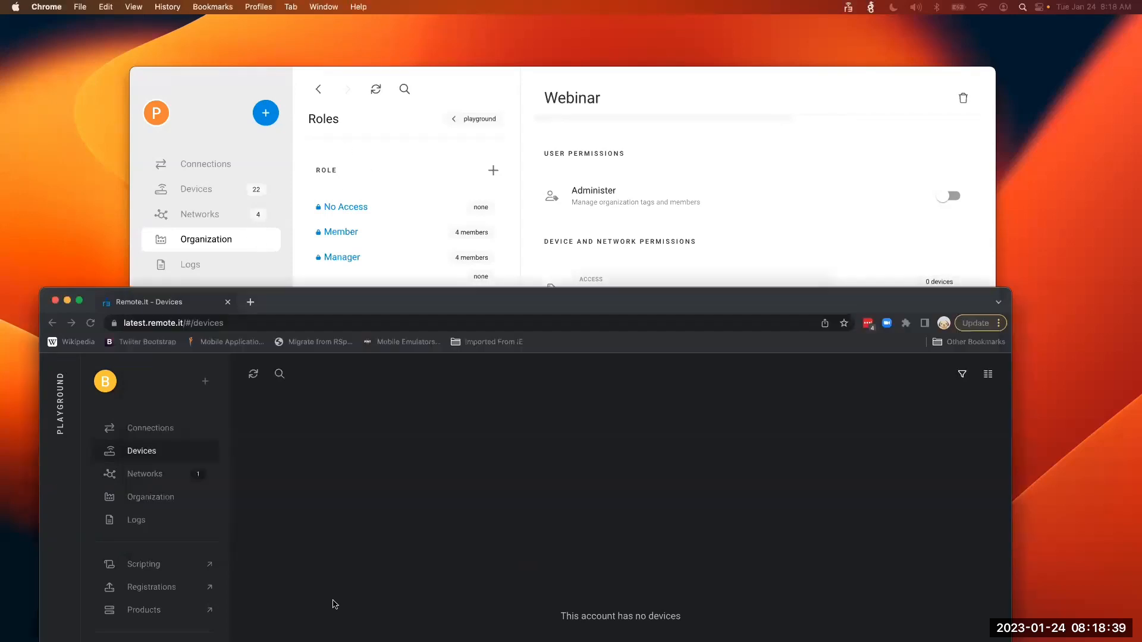
pyautogui.moveTo(327, 297); pyautogui.dragTo(330, 47)
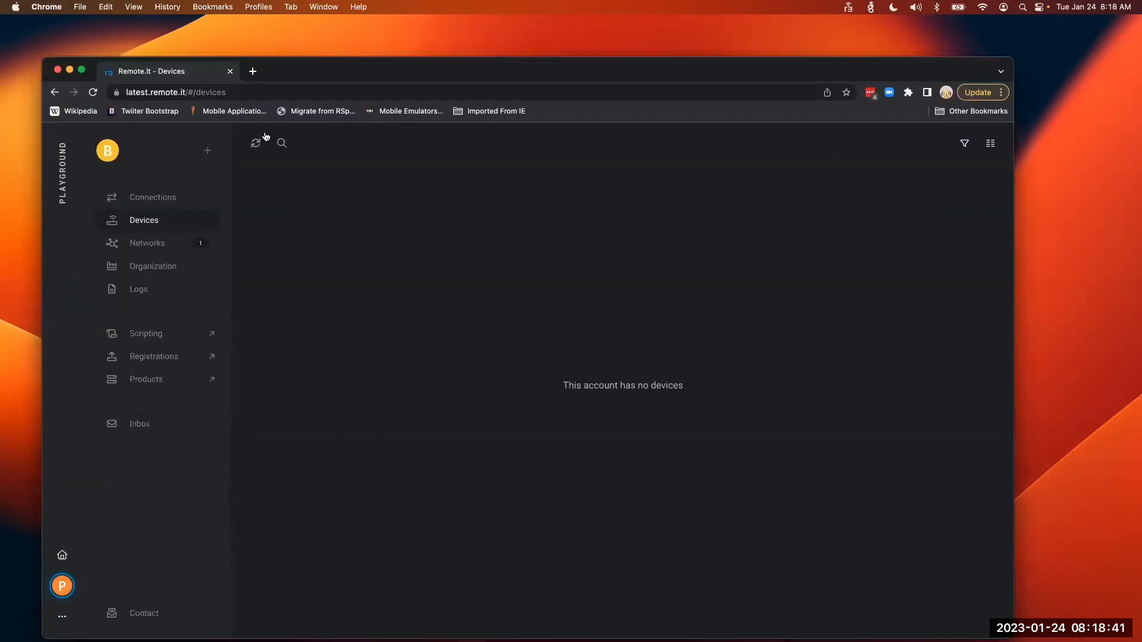
pyautogui.click(255, 143)
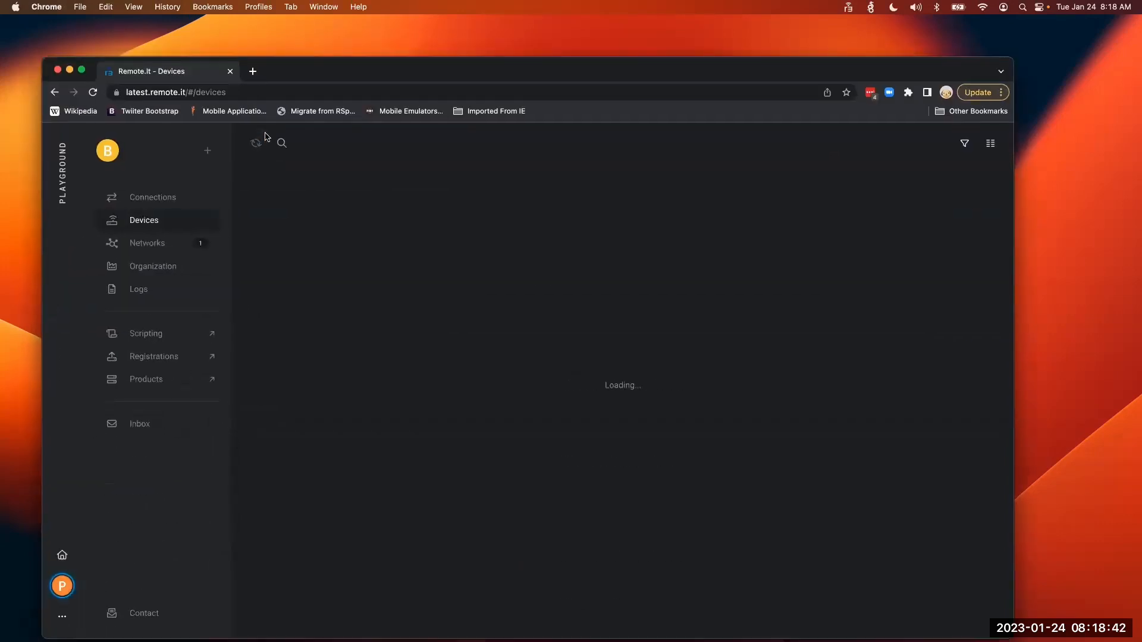
pyautogui.click(150, 227)
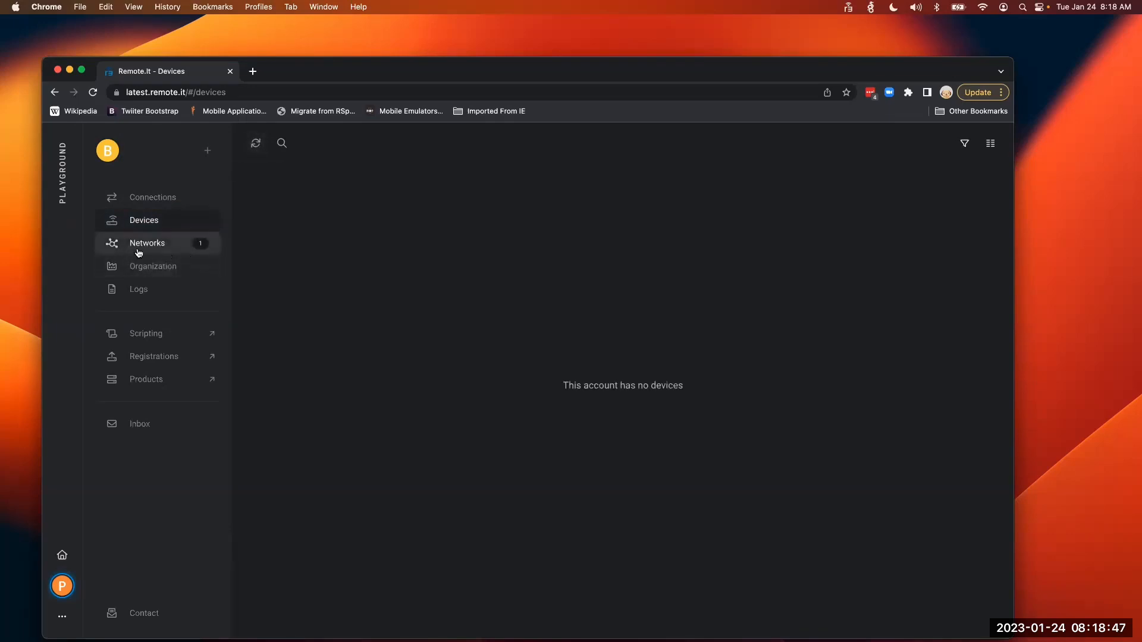
pyautogui.click(143, 221)
pyautogui.click(109, 153)
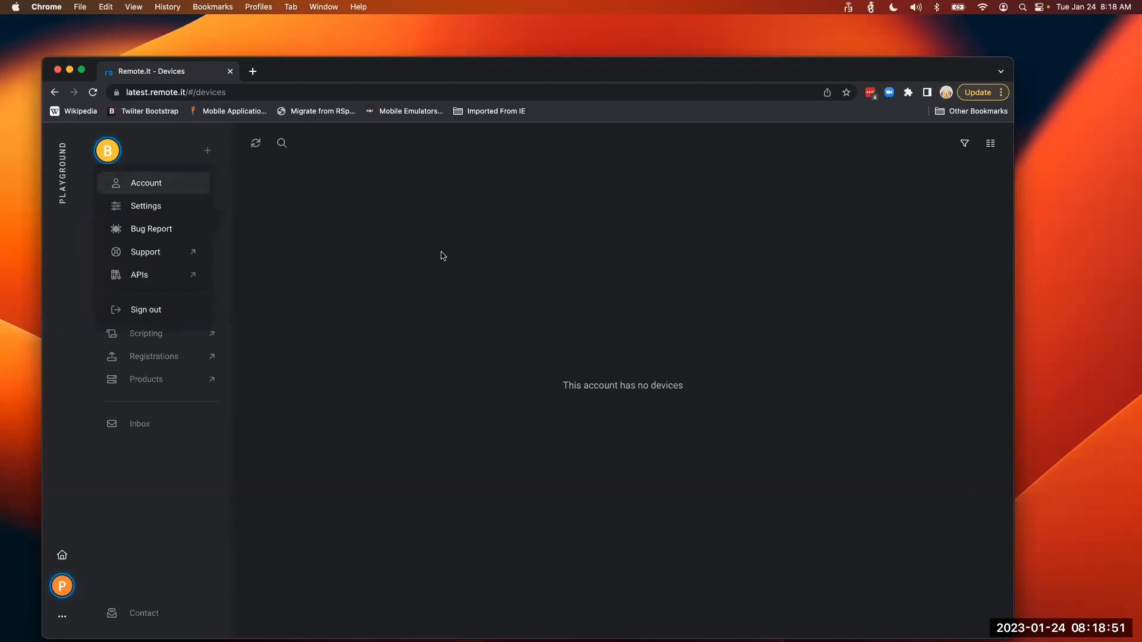
pyautogui.click(512, 249)
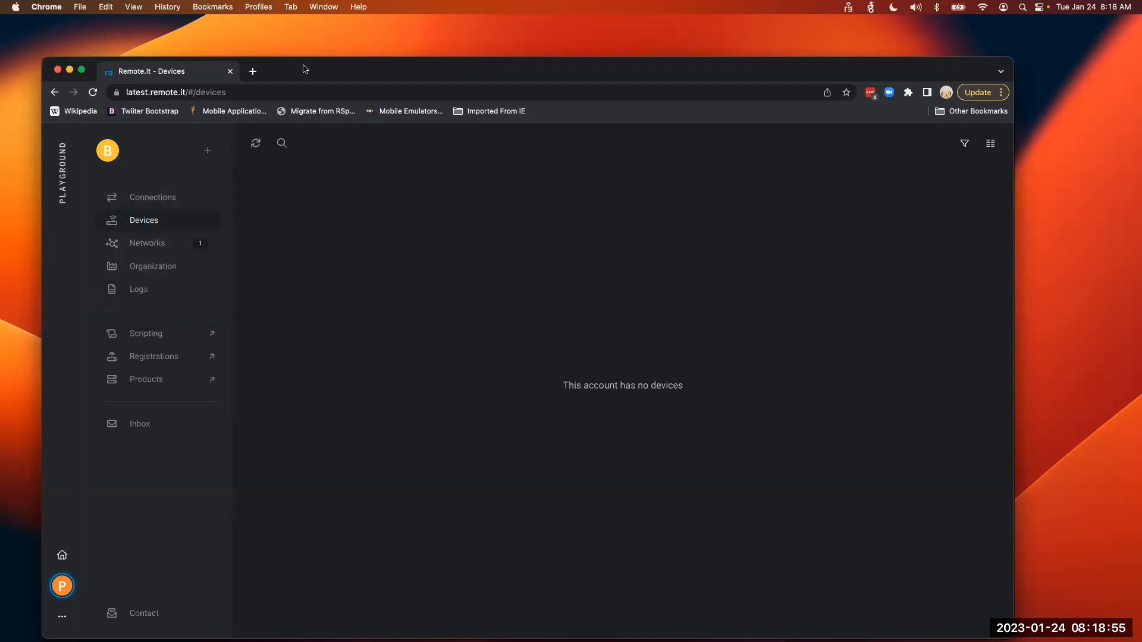
pyautogui.moveTo(297, 70); pyautogui.dragTo(295, 35)
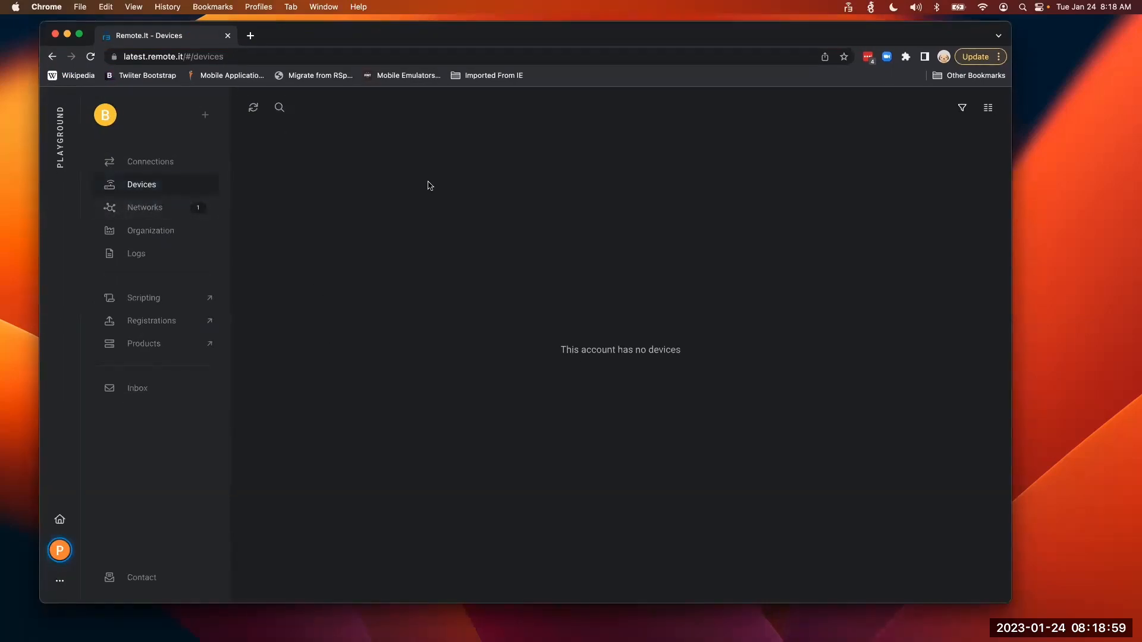
# Open the member account's networks and look at the services available in the Demo network
pyautogui.click(159, 211)
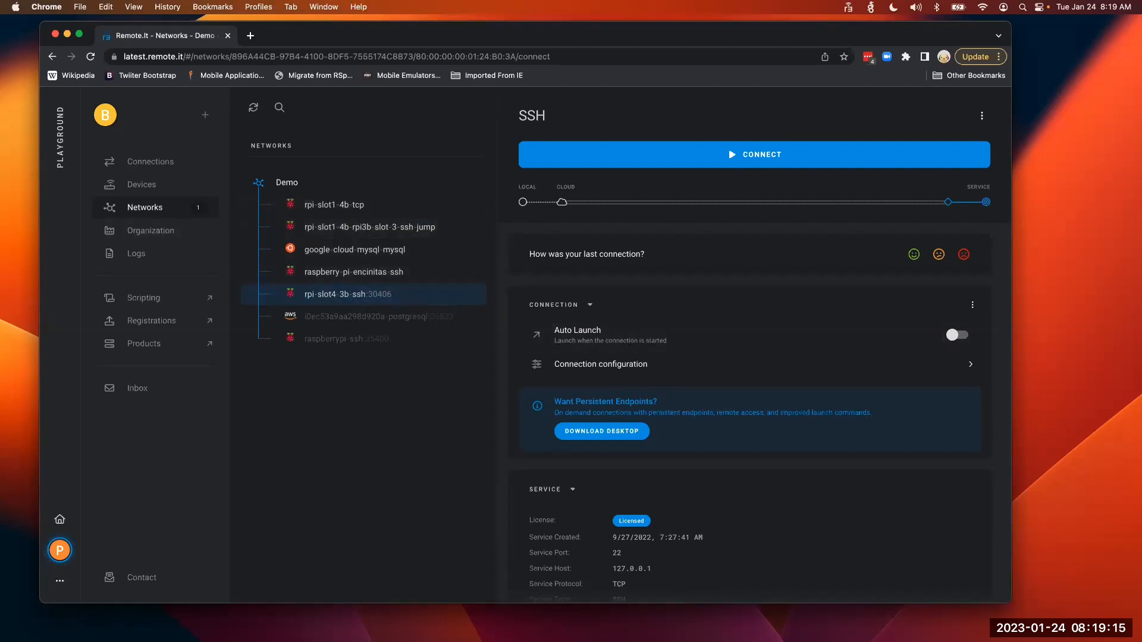
# In the Remote.It desktop app, add the rpi-slot1-4b device's Rpi Zero Jump Target SSH service to the Demo network
pyautogui.moveTo(624, 630)
pyautogui.click(702, 605)
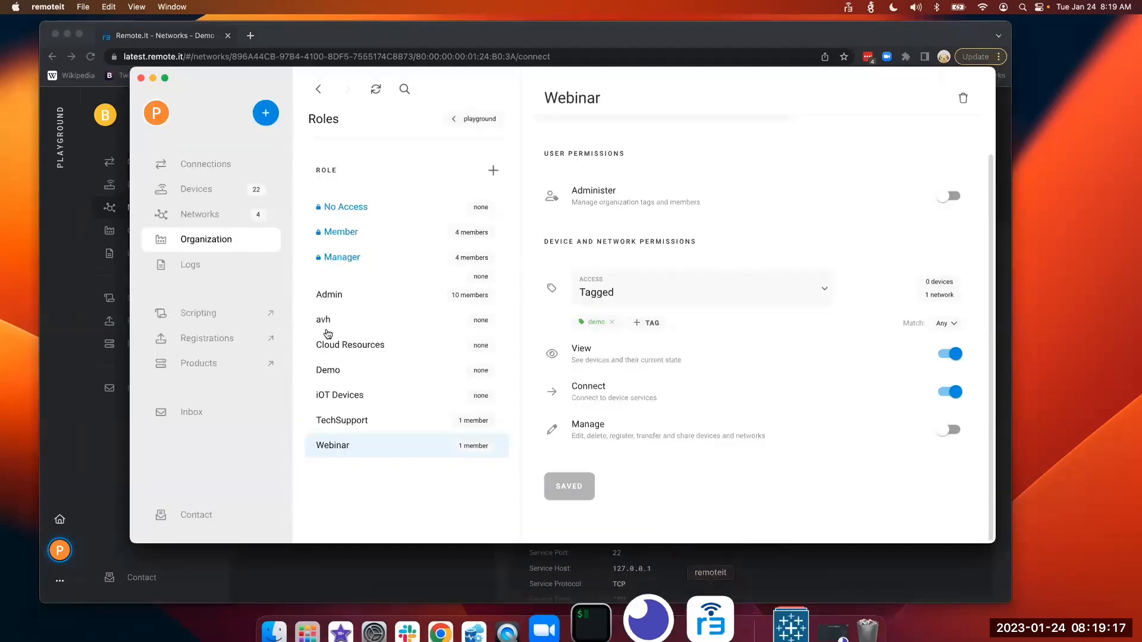
pyautogui.click(221, 191)
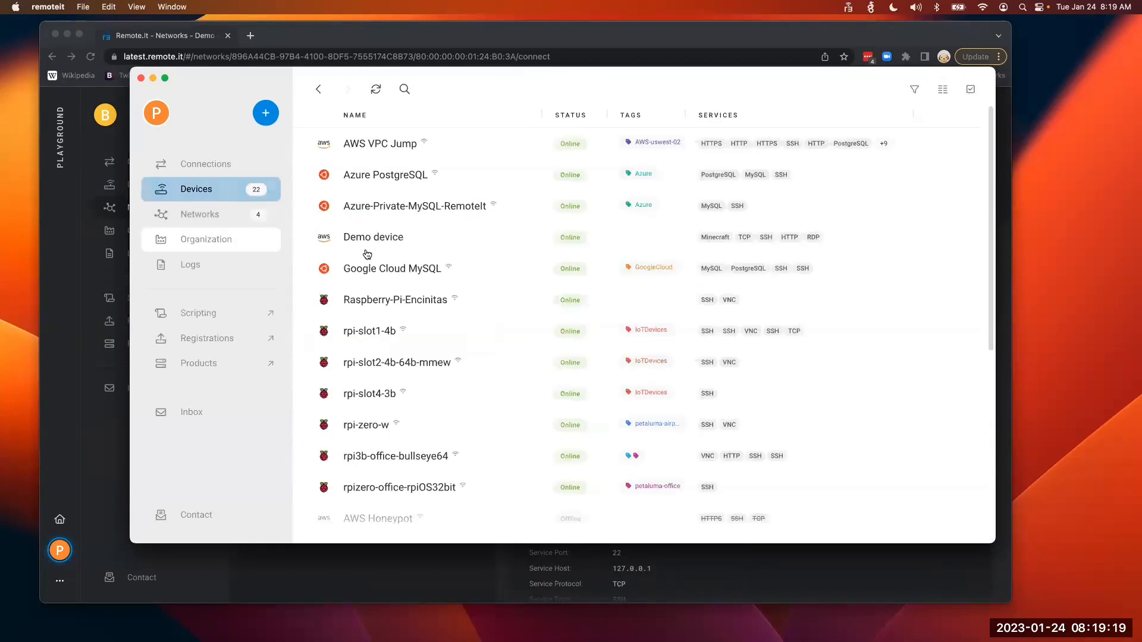
pyautogui.click(416, 329)
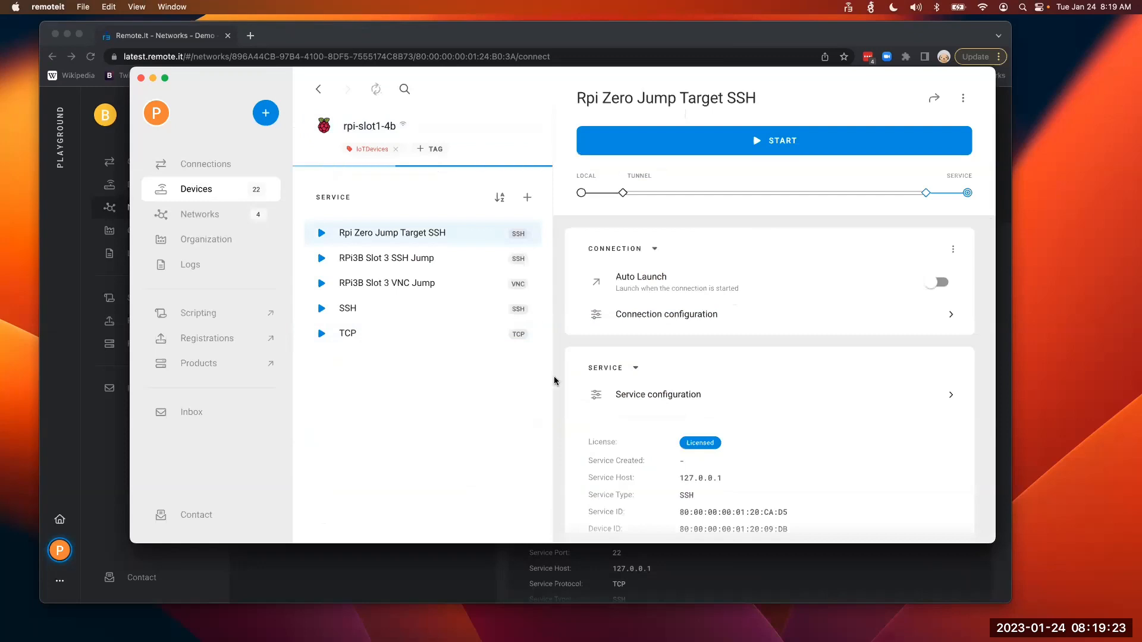
pyautogui.scroll(-5, 740, 338)
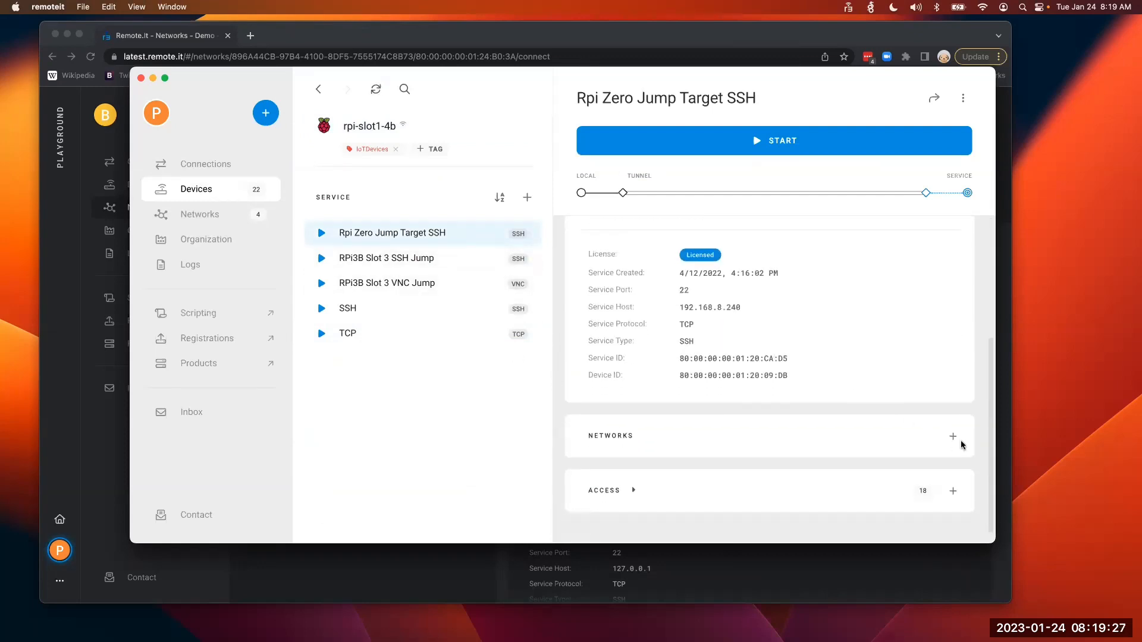
pyautogui.click(957, 440)
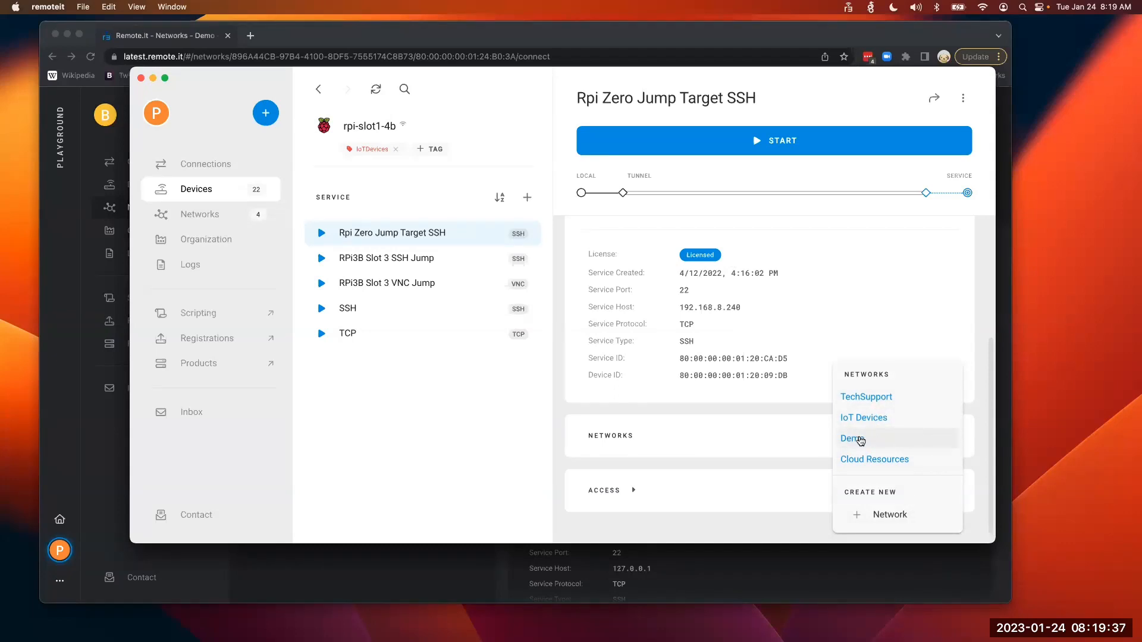
pyautogui.click(860, 441)
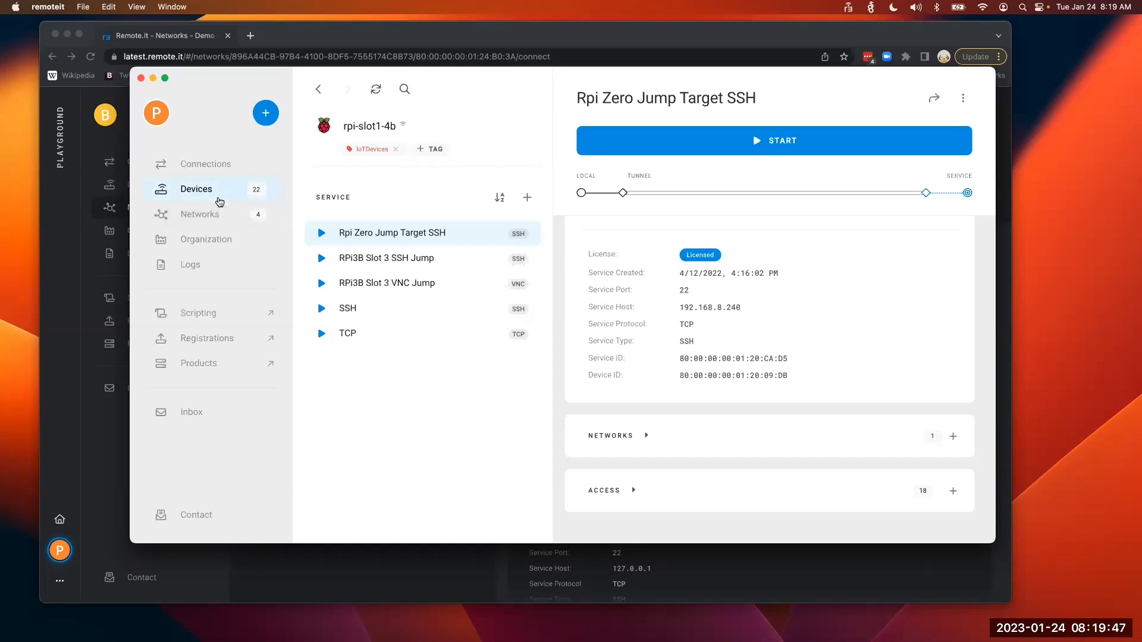
# Switch back to the member account in Chrome and connect to the rpi-slot4-3b SSH service
pyautogui.press('super+Tab')
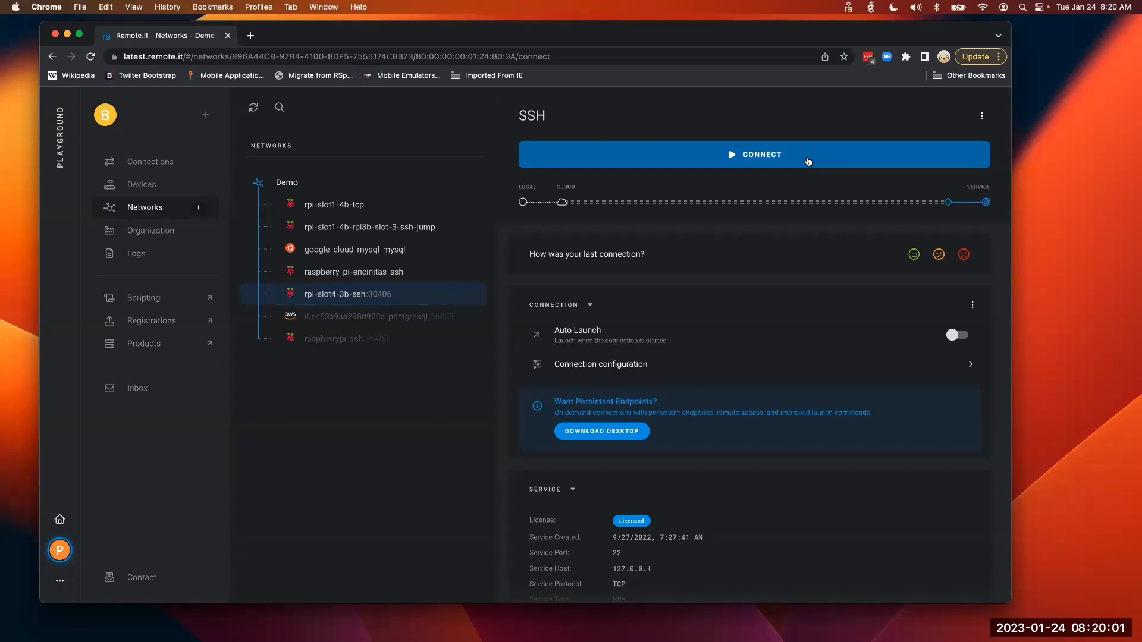
pyautogui.click(807, 161)
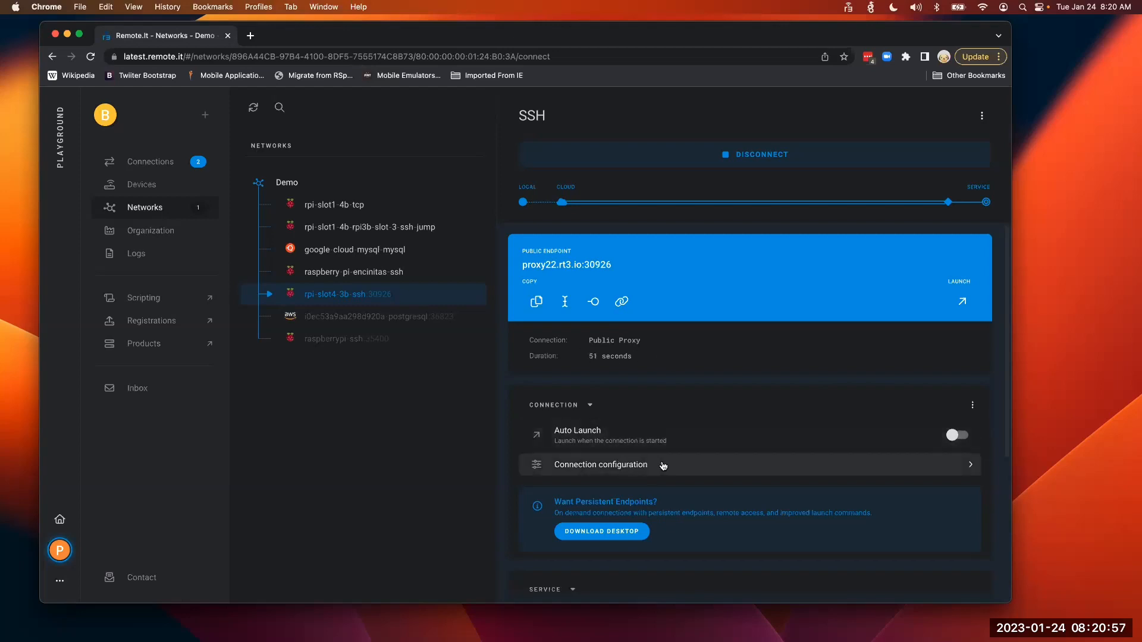
# Review the SSH service's connection configuration and its launch method options, and return to the connection details
pyautogui.scroll(-3, 662, 463)
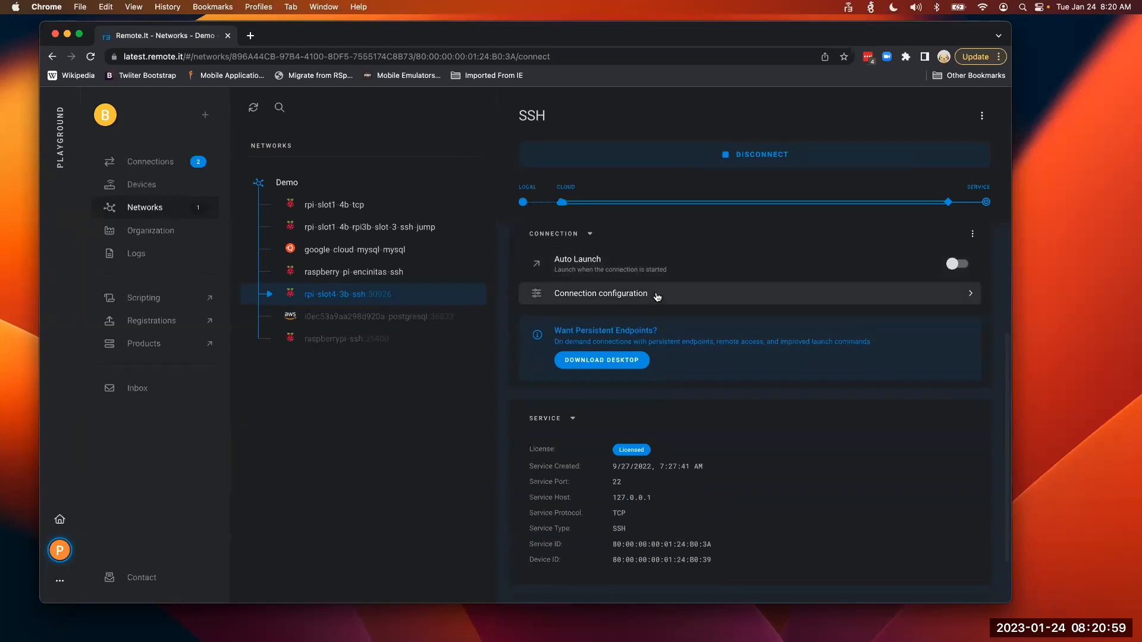
pyautogui.click(657, 294)
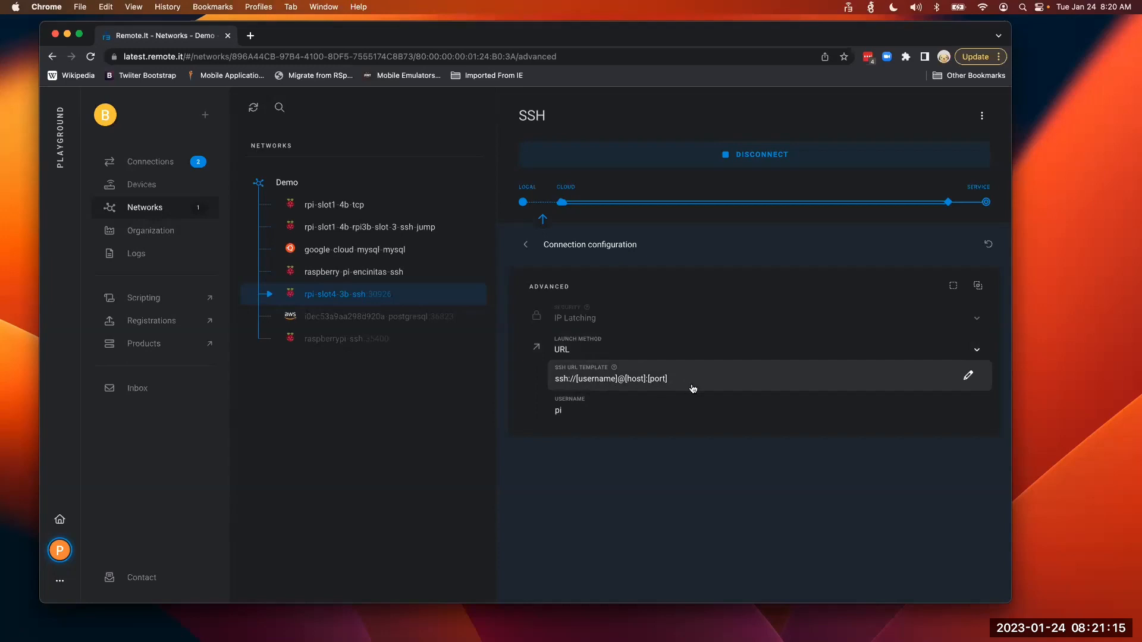
pyautogui.click(973, 350)
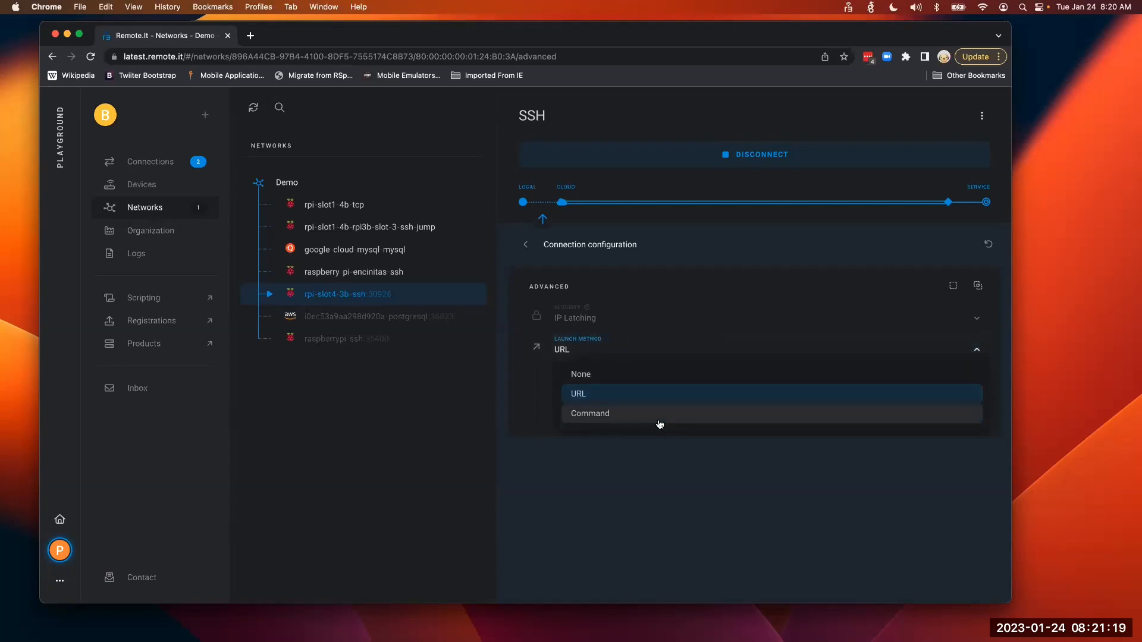
pyautogui.click(703, 250)
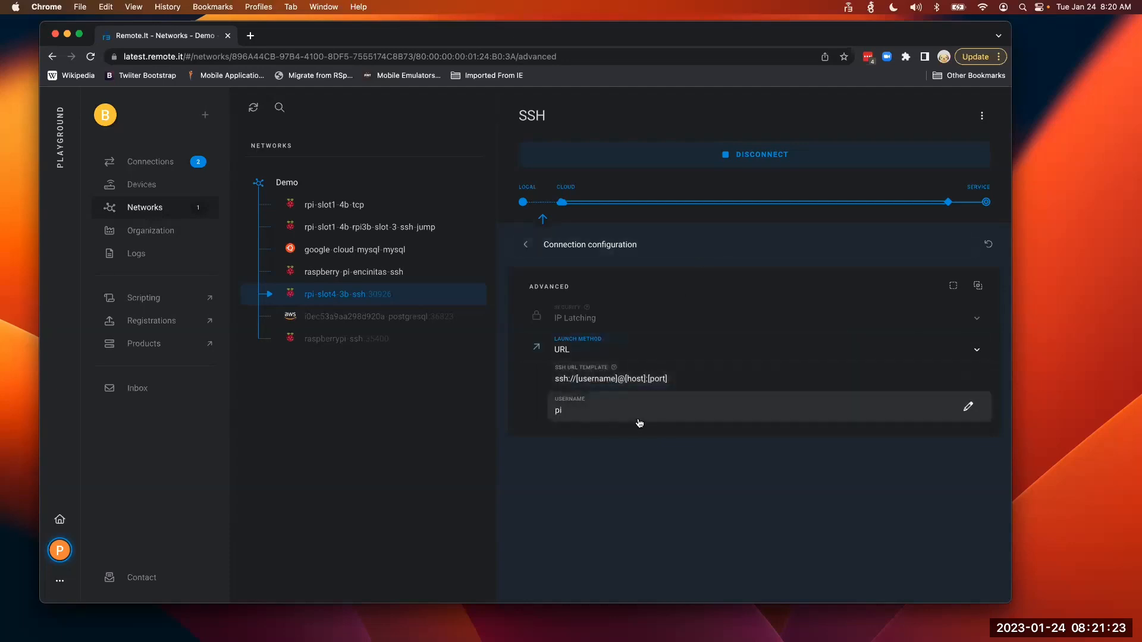
pyautogui.click(539, 245)
pyautogui.scroll(-2, 701, 455)
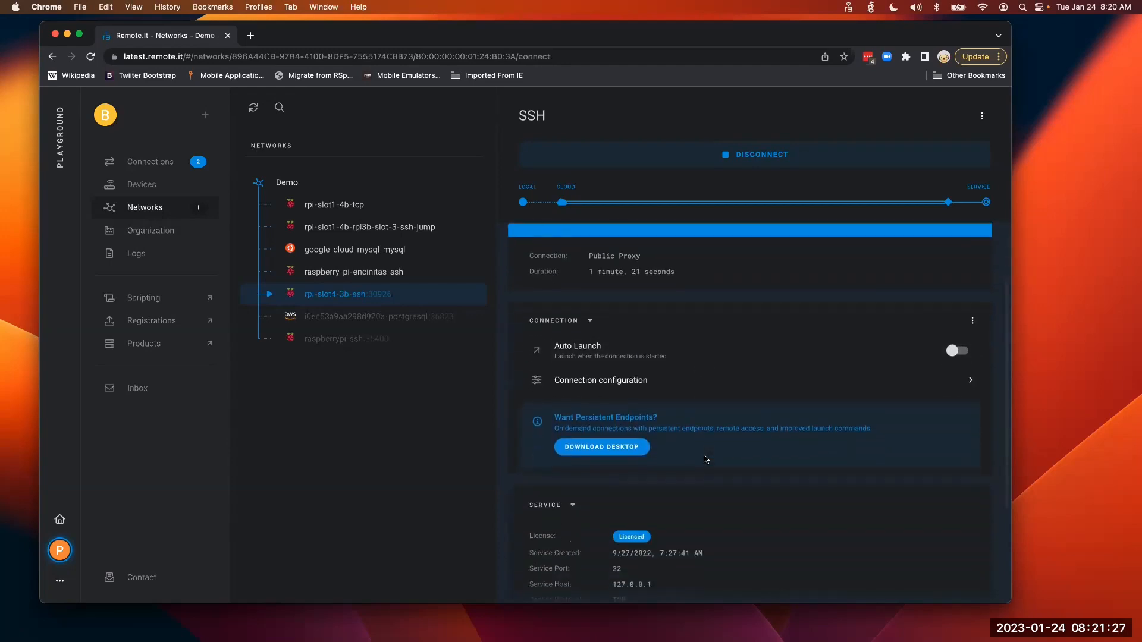
pyautogui.scroll(2, 705, 459)
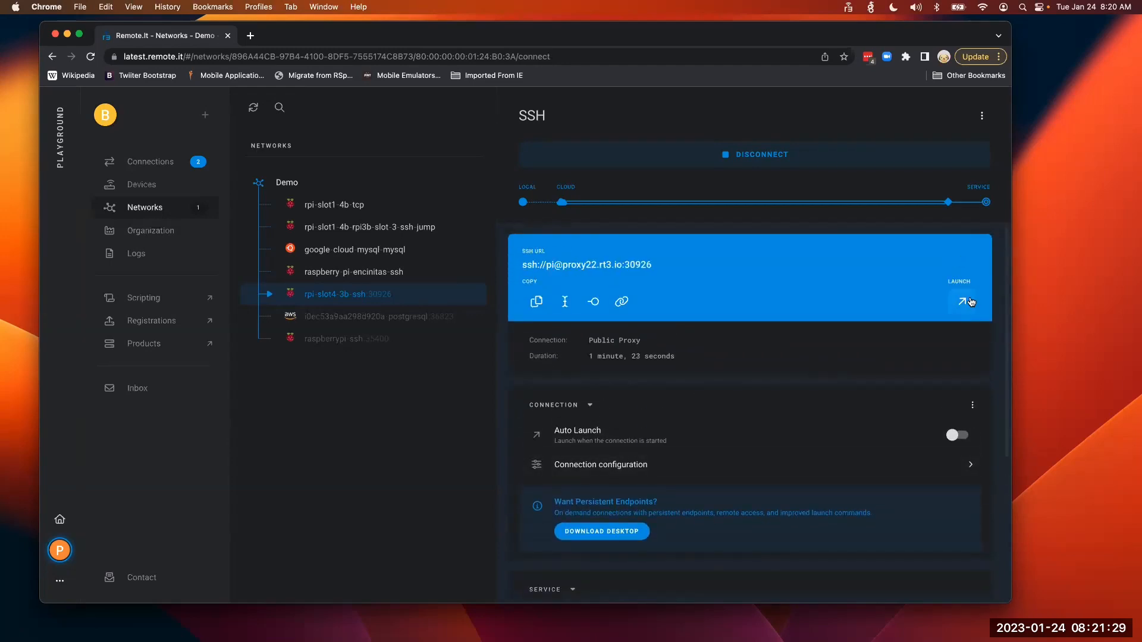
# Launch the SSH connection in Terminal, accept the host key with "yes", log in with the pi account password, and move the window clear of the connection details
pyautogui.click(970, 302)
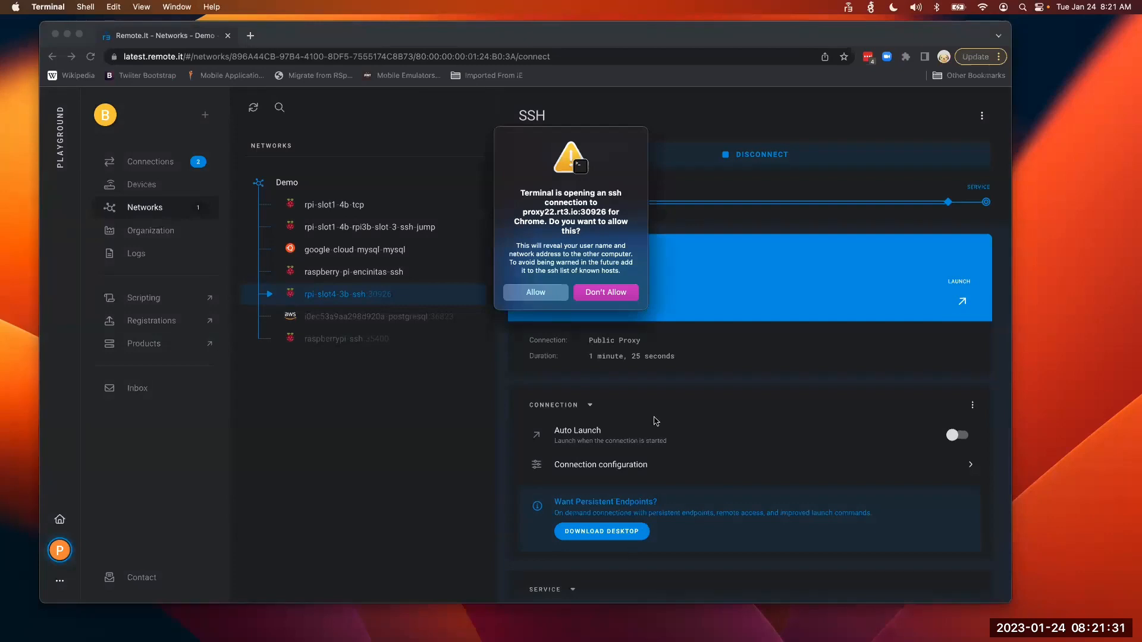
pyautogui.click(542, 293)
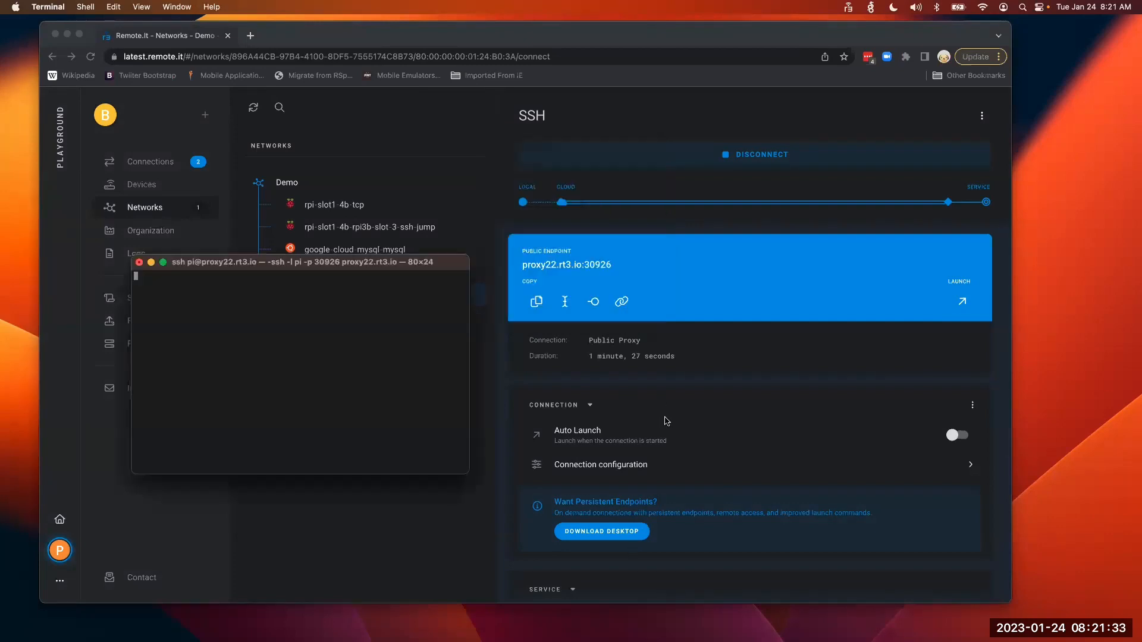
pyautogui.write('yes')
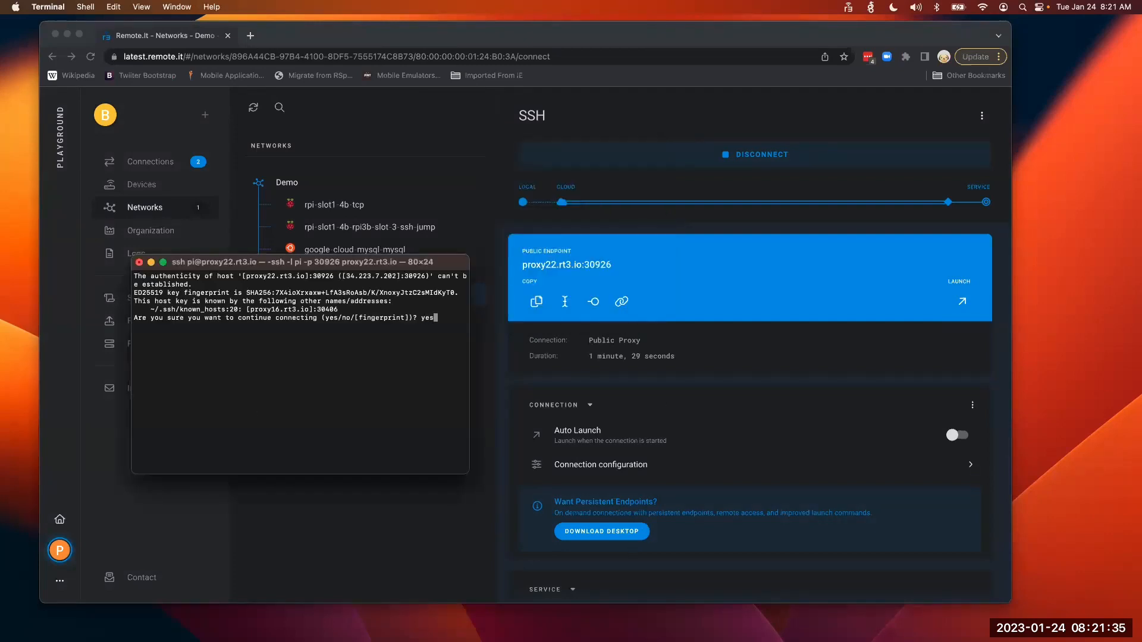
pyautogui.press('Return')
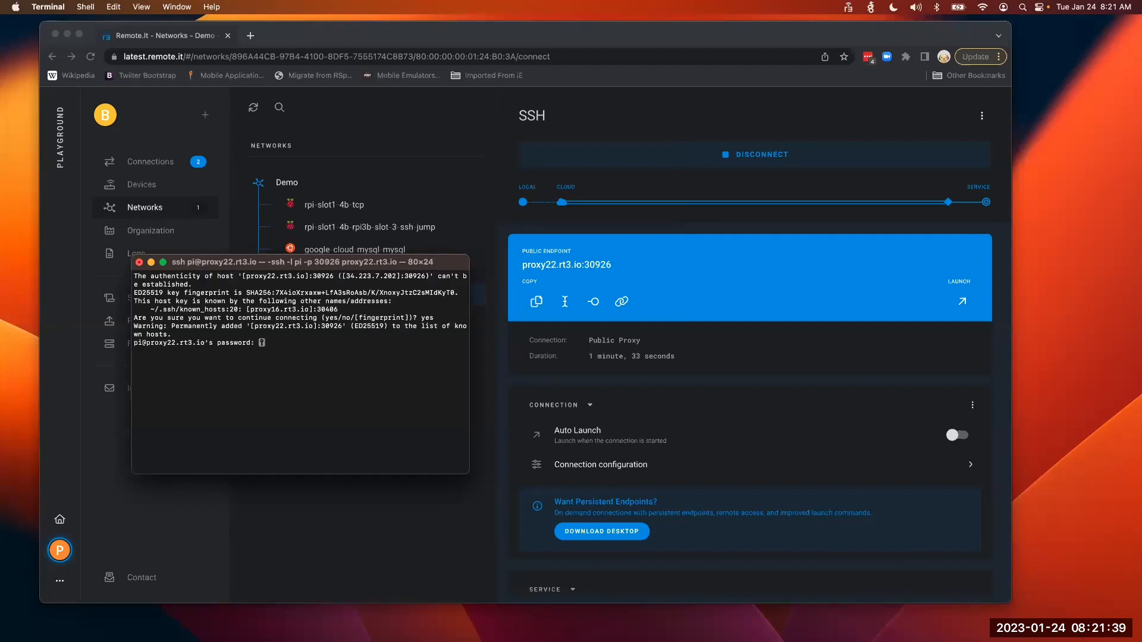
pyautogui.press('Return')
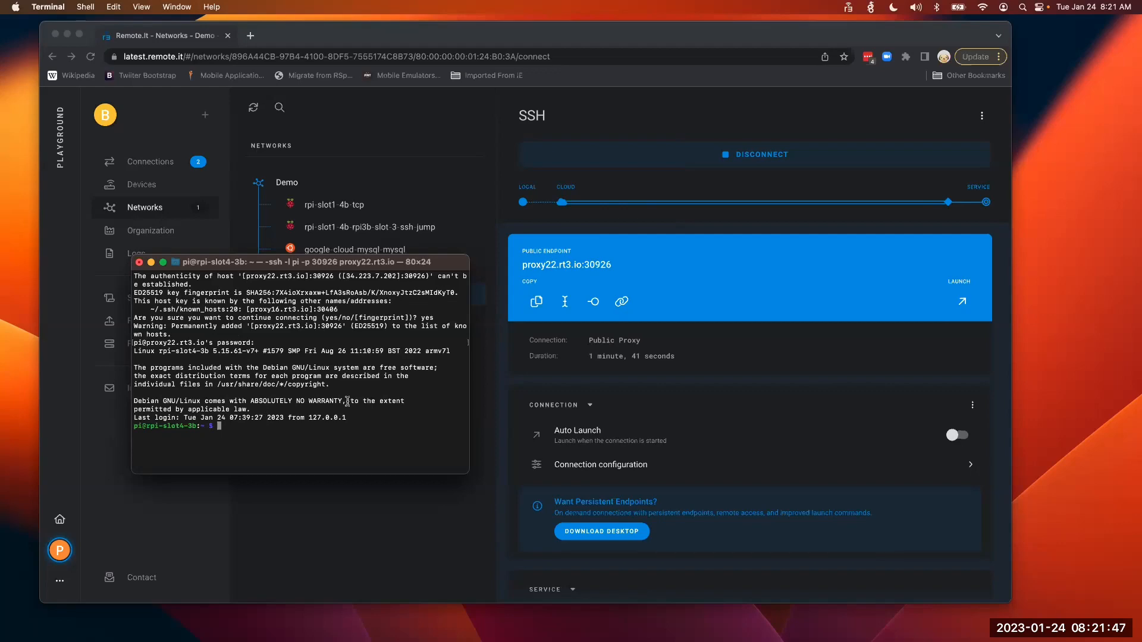
pyautogui.moveTo(364, 263); pyautogui.dragTo(359, 157)
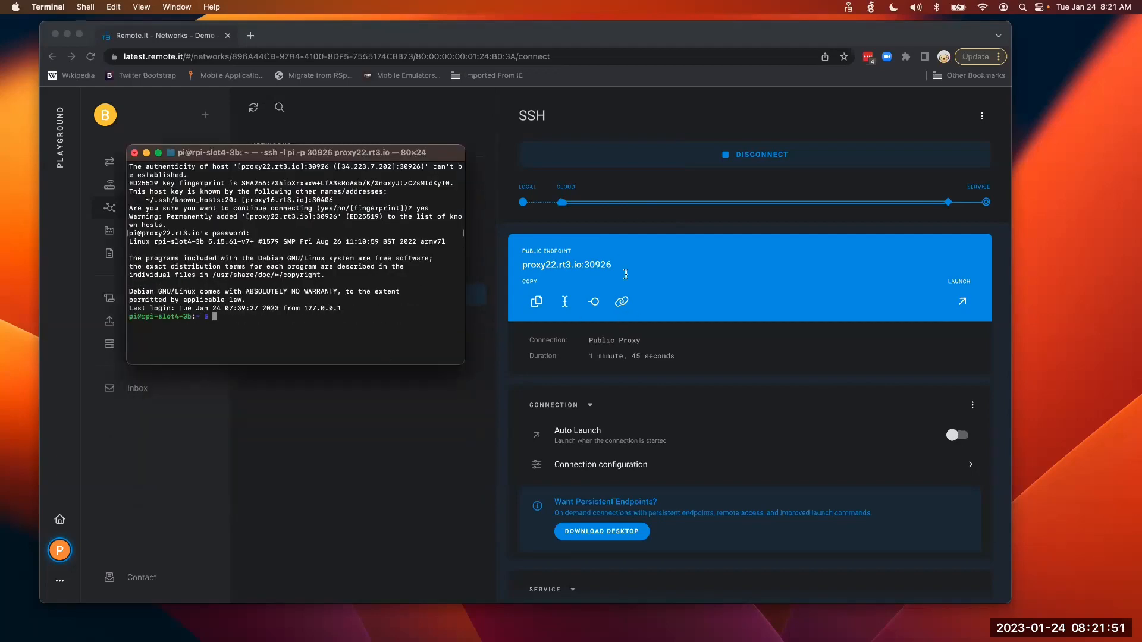
pyautogui.moveTo(373, 154); pyautogui.dragTo(350, 136)
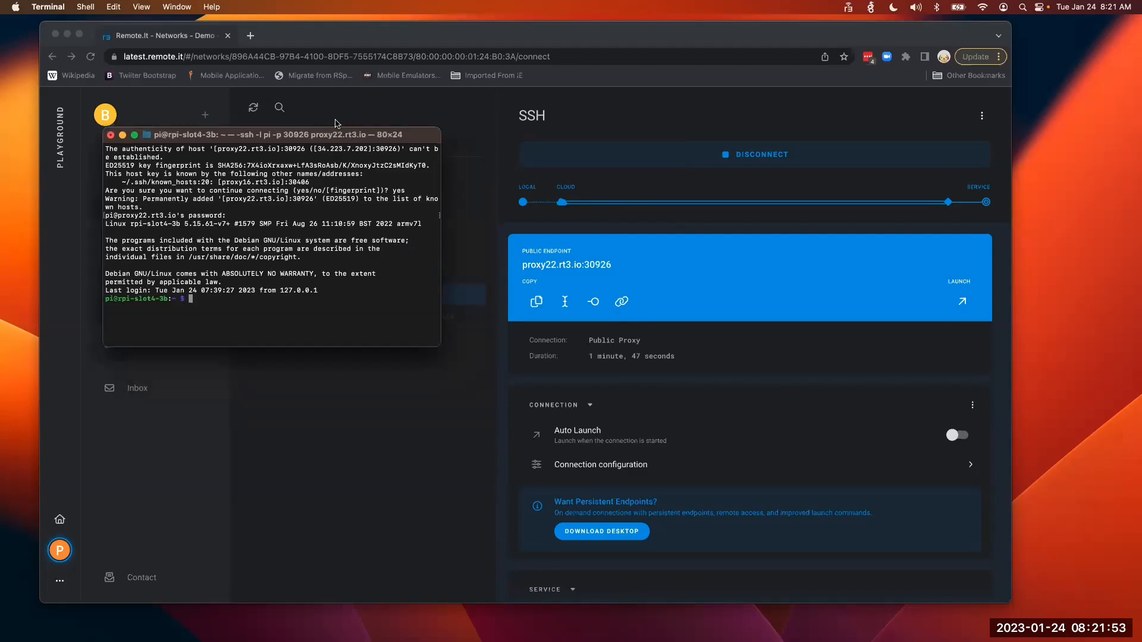